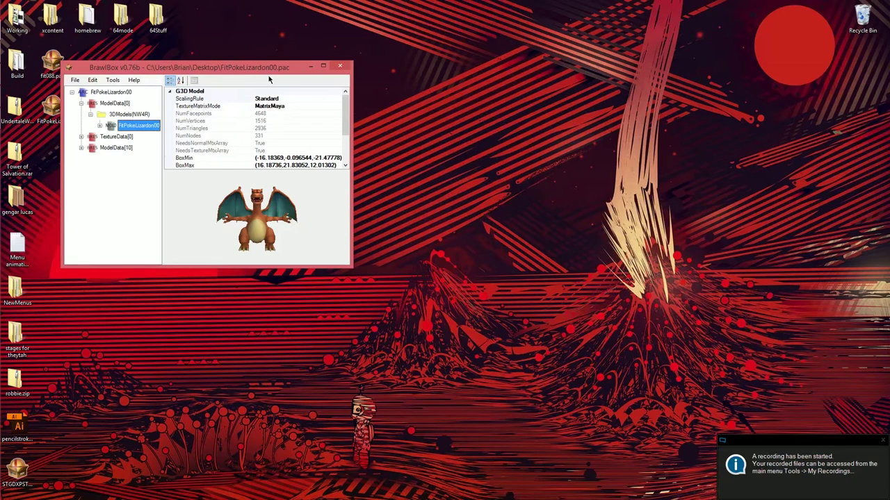
- Enlarge the window and open the BodyM1 material of the FitPokeLizardon00 model
drag(208, 67, 394, 68)
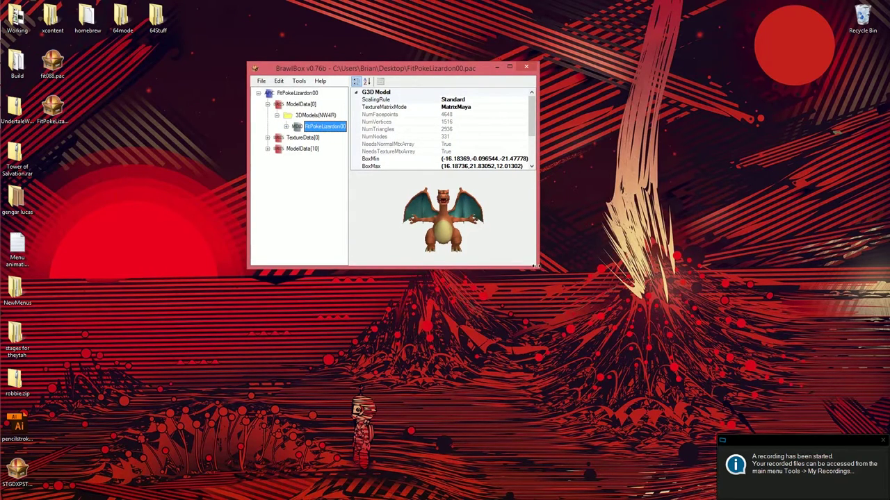
drag(535, 266, 666, 405)
click(285, 127)
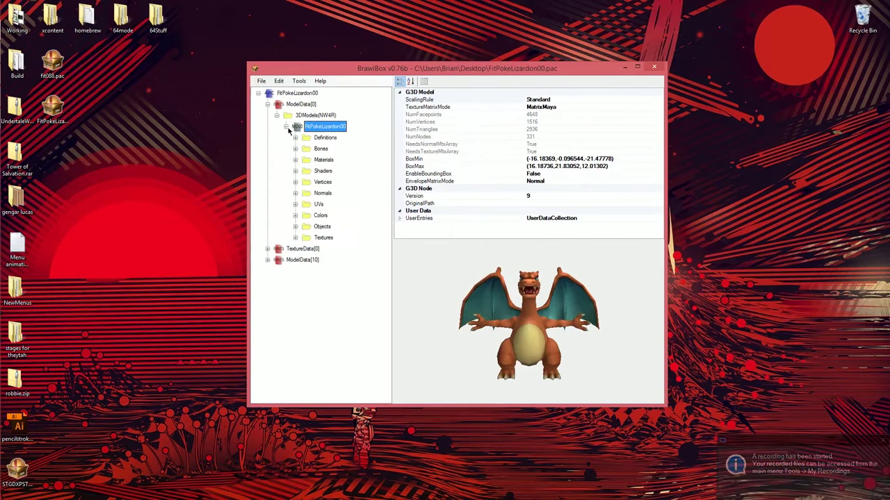
click(295, 160)
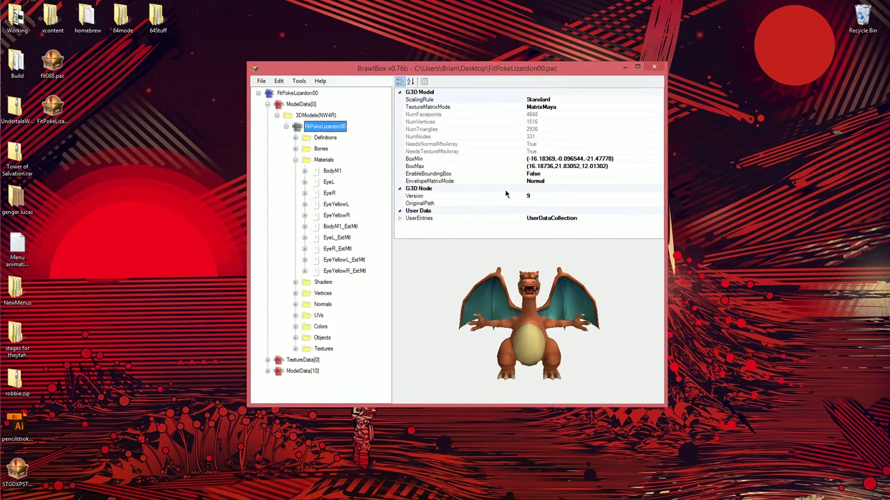
click(322, 172)
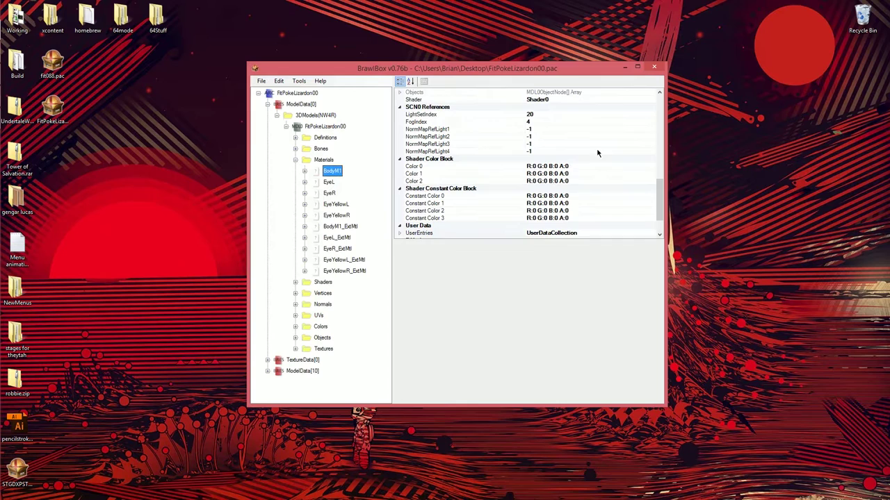
- Examine the Color settings of BodyM1's LightChannel0, including the available MaterialSource options
scroll(645, 148, up, 5)
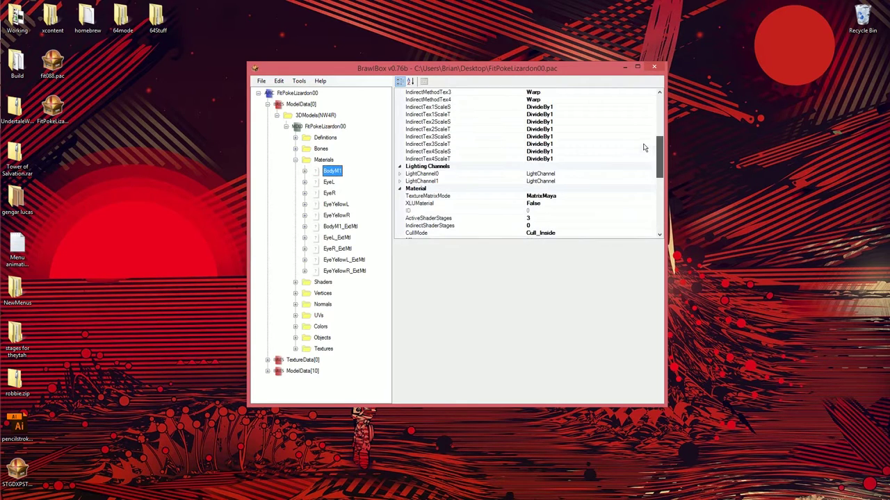
click(401, 173)
click(408, 168)
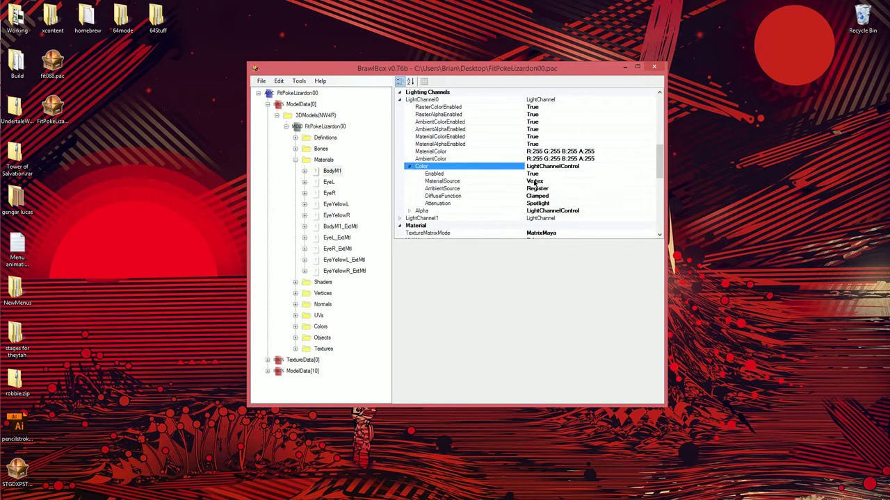
click(539, 174)
click(544, 180)
click(545, 173)
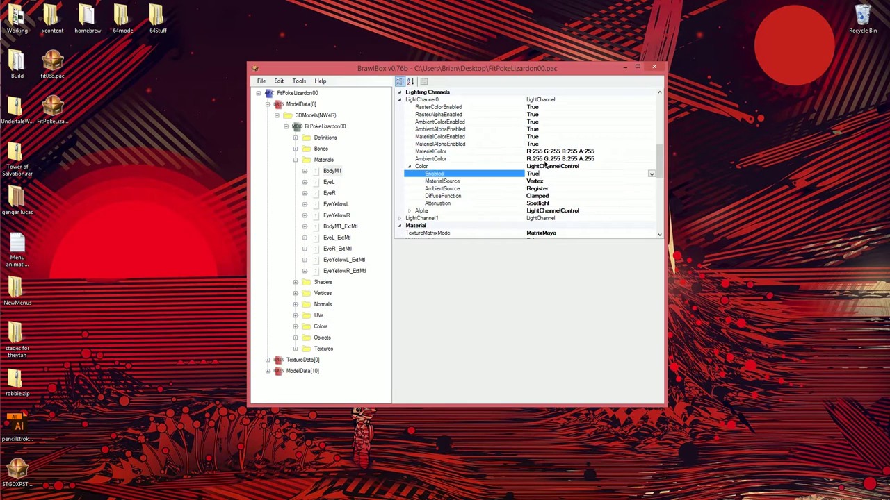
click(542, 181)
click(652, 181)
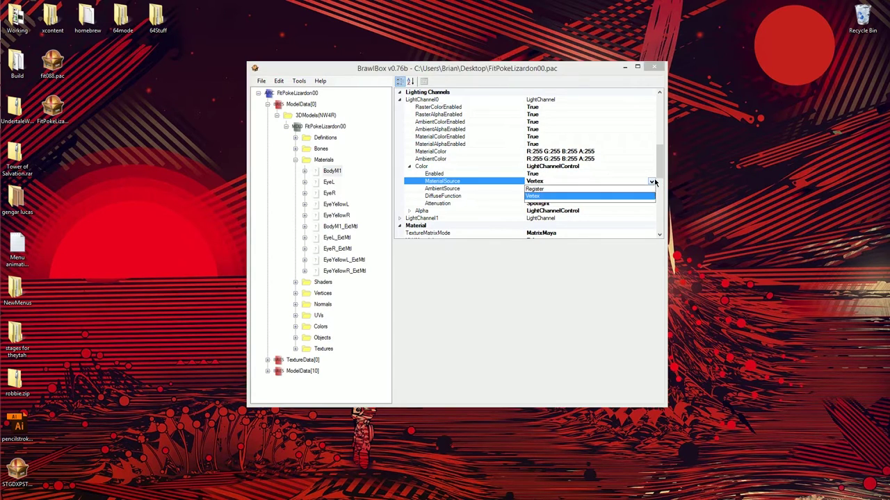
click(652, 181)
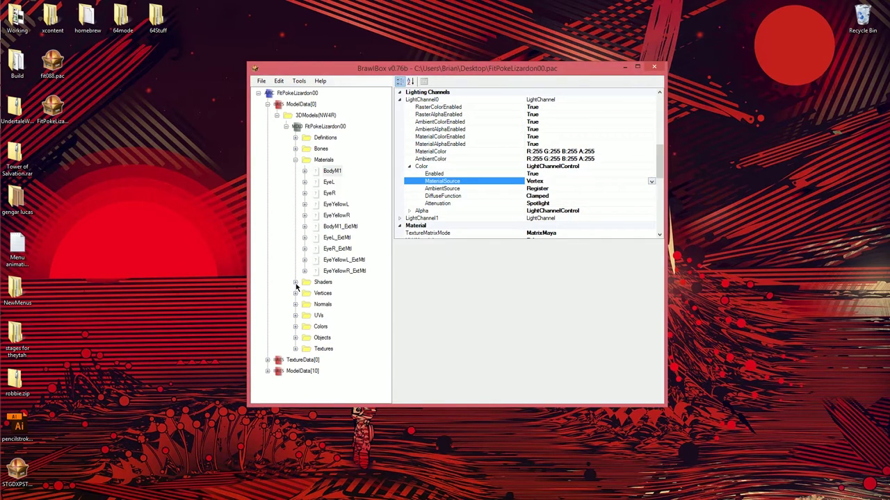
- Inspect LightChannel0's MaterialColor in the color picker, leaving the color as it is
click(530, 151)
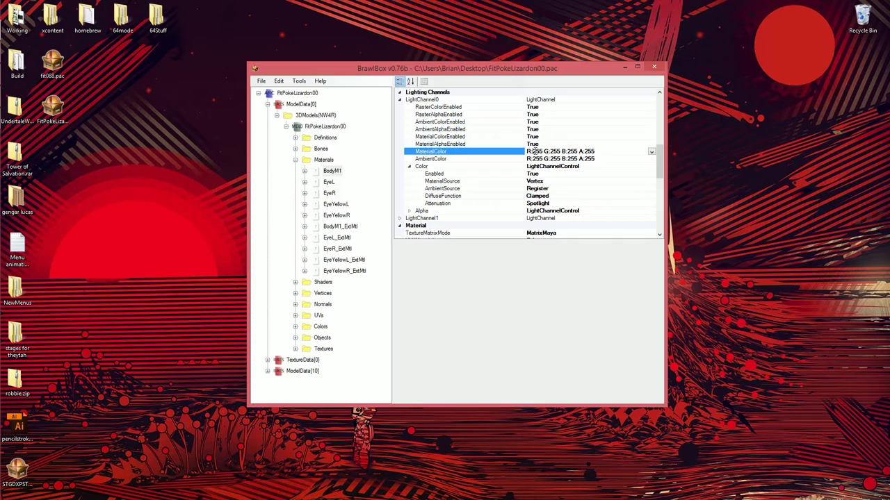
click(652, 181)
click(652, 181)
click(652, 181)
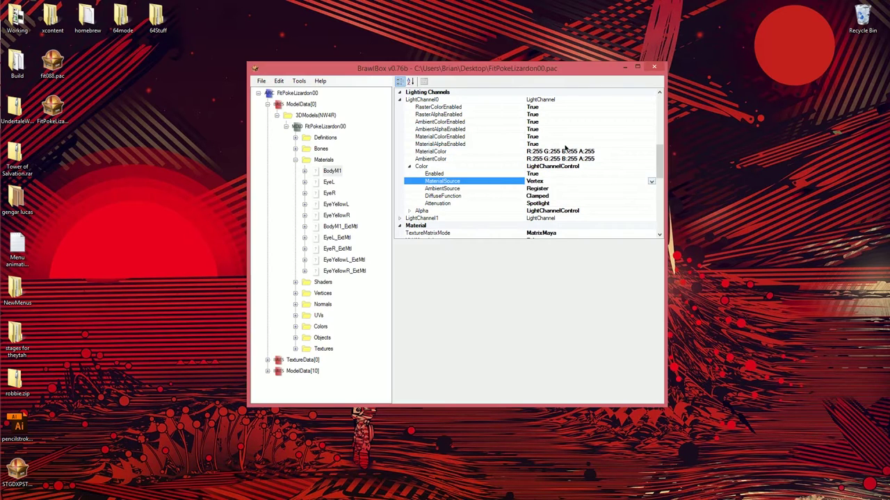
click(562, 150)
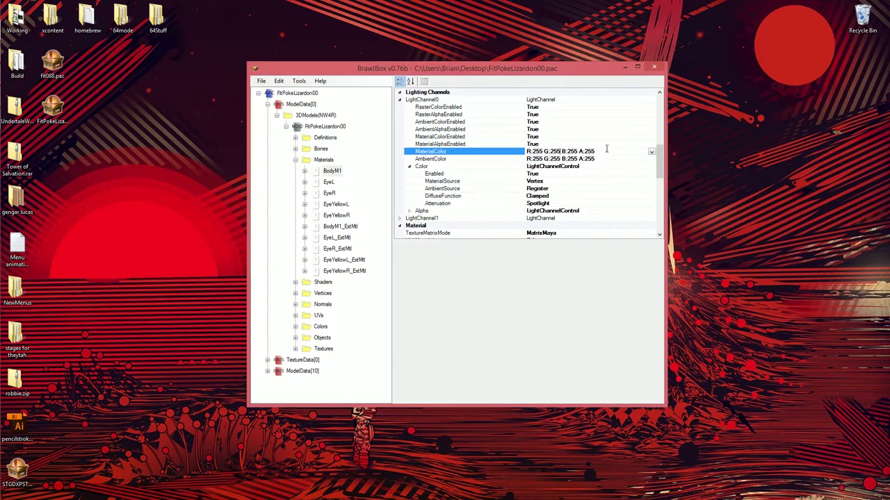
click(651, 153)
click(652, 153)
click(652, 153)
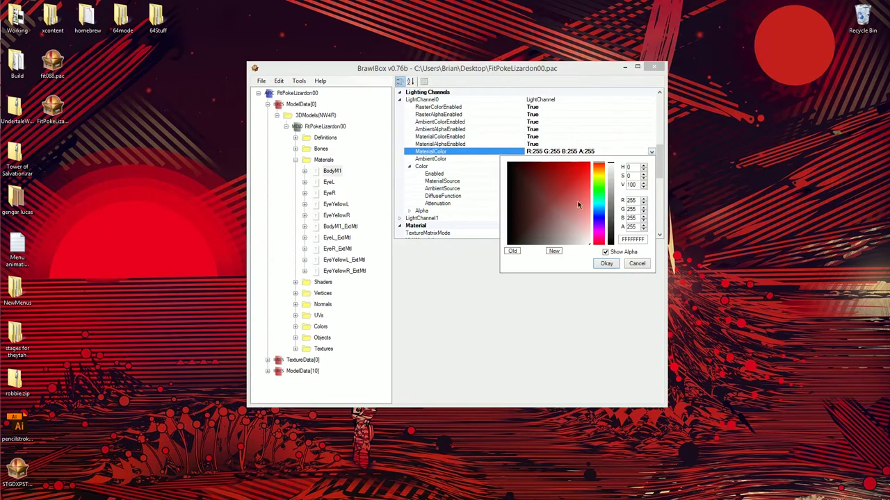
click(651, 152)
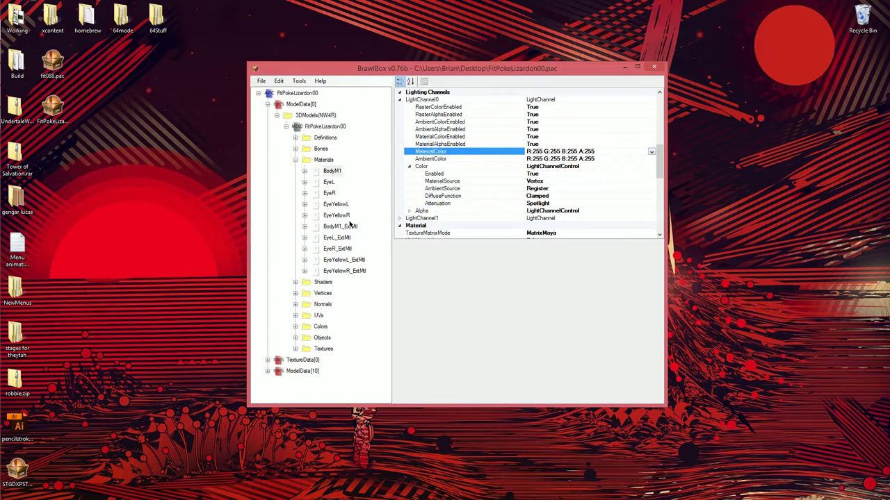
- Check the ColorNode0 assigned to polygon0 and examine the entry of the model's color node
click(296, 337)
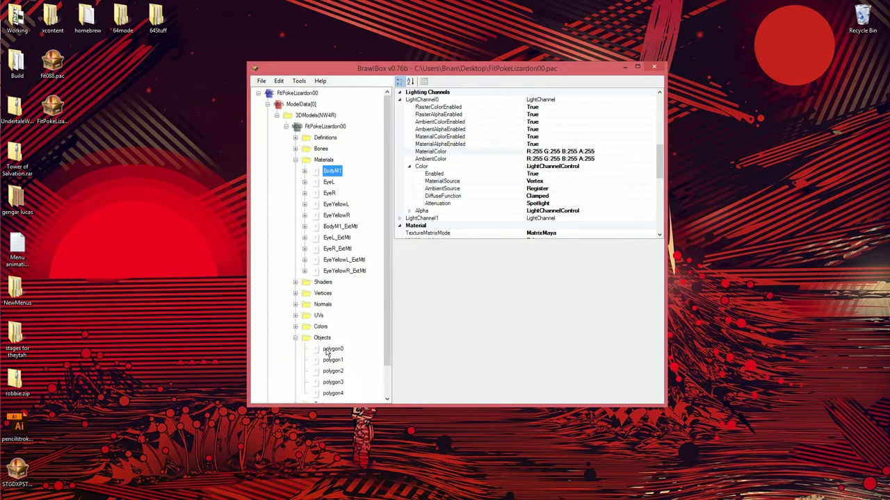
click(331, 349)
click(603, 114)
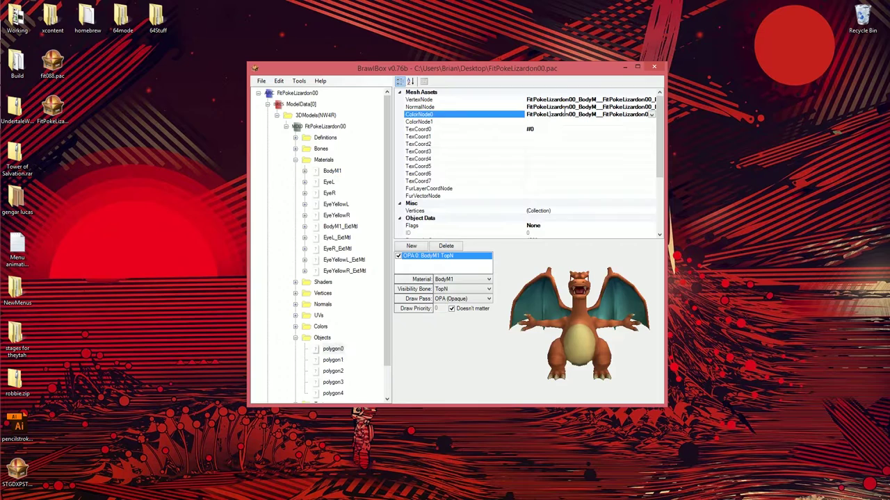
click(294, 327)
click(330, 338)
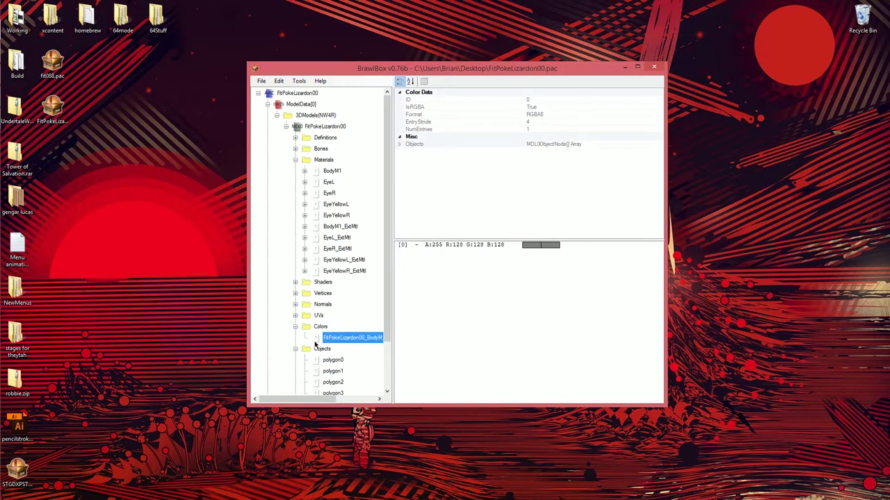
click(295, 349)
click(477, 249)
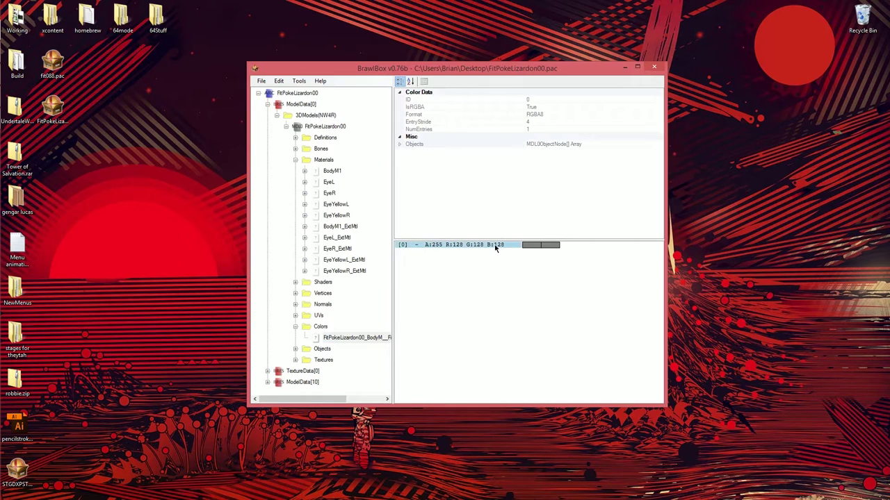
- Export the FitPokeLizardon00 model to the Desktop as a DAE file
drag(543, 74, 564, 71)
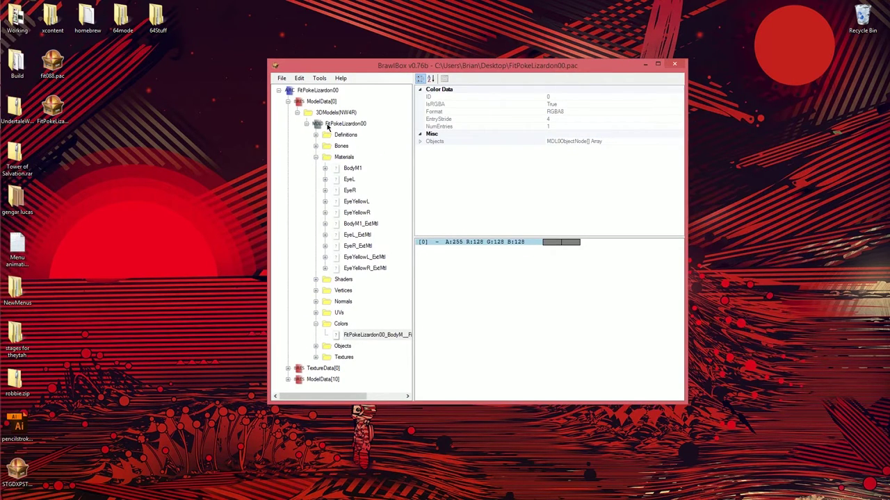
click(324, 127)
click(316, 157)
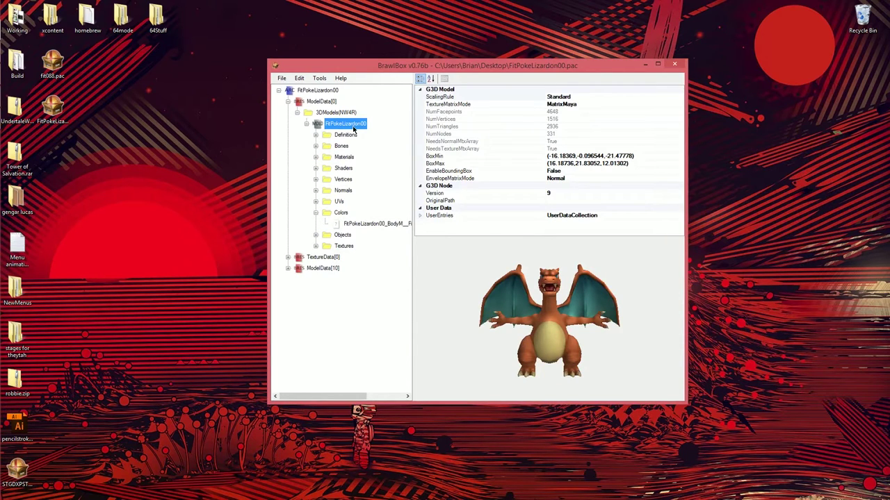
key(ctrl+e)
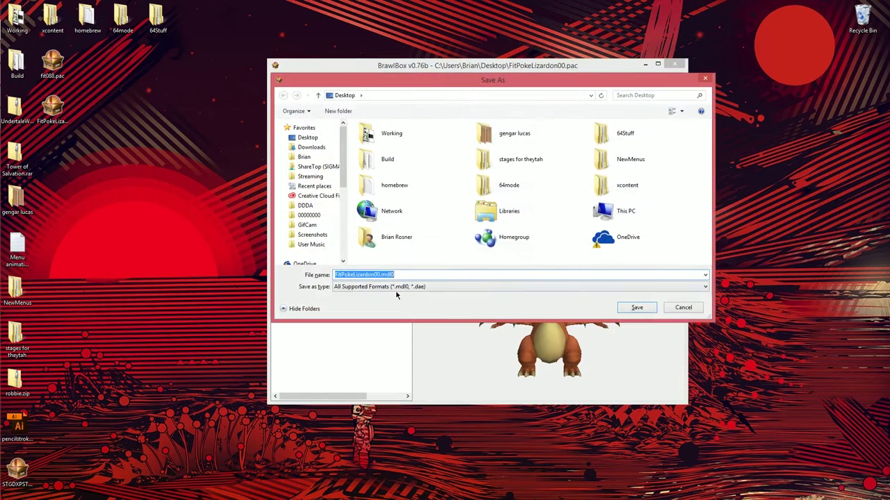
click(395, 287)
click(379, 311)
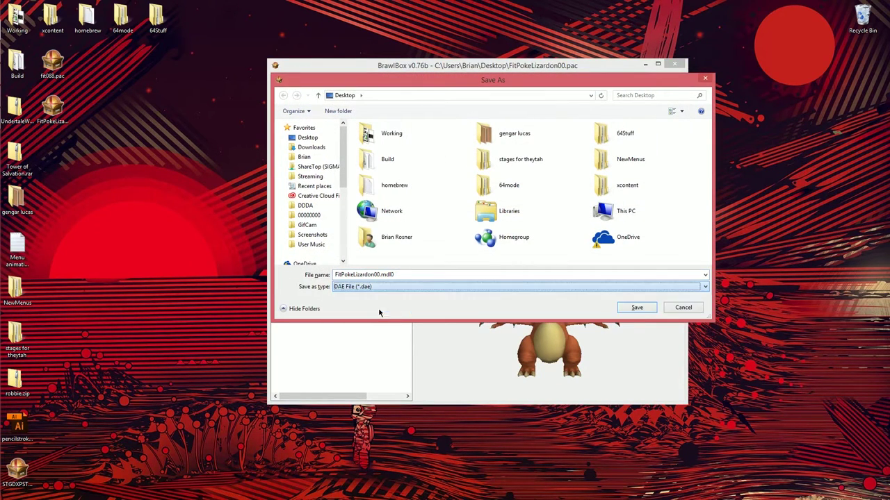
click(638, 308)
- Switch to 3ds Max and import FitPokeLizardon00.dae from the Desktop
click(11, 52)
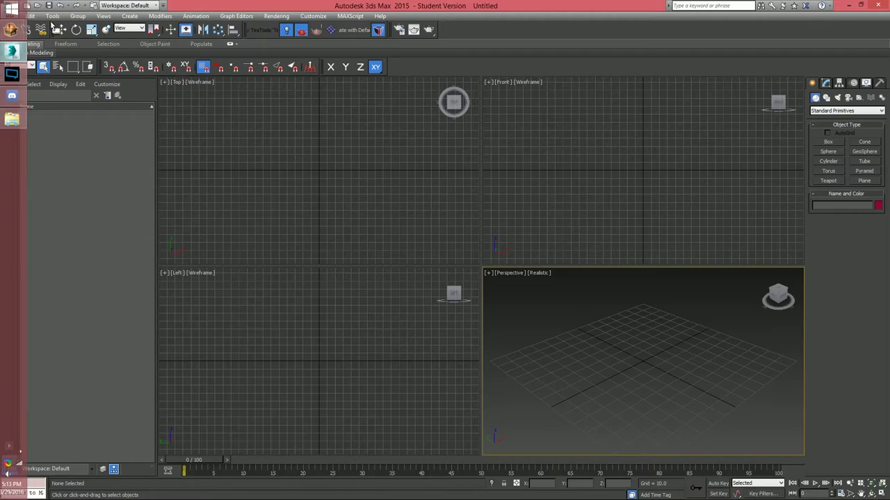
click(10, 29)
click(21, 136)
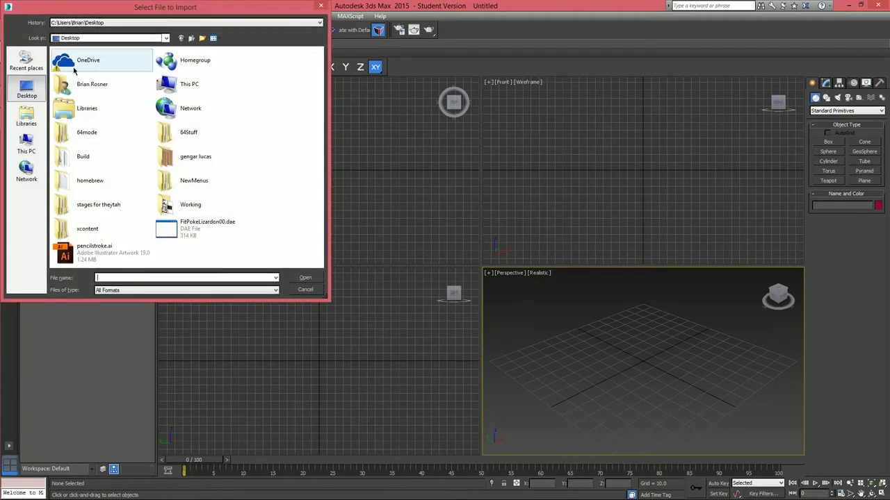
double_click(214, 239)
click(436, 327)
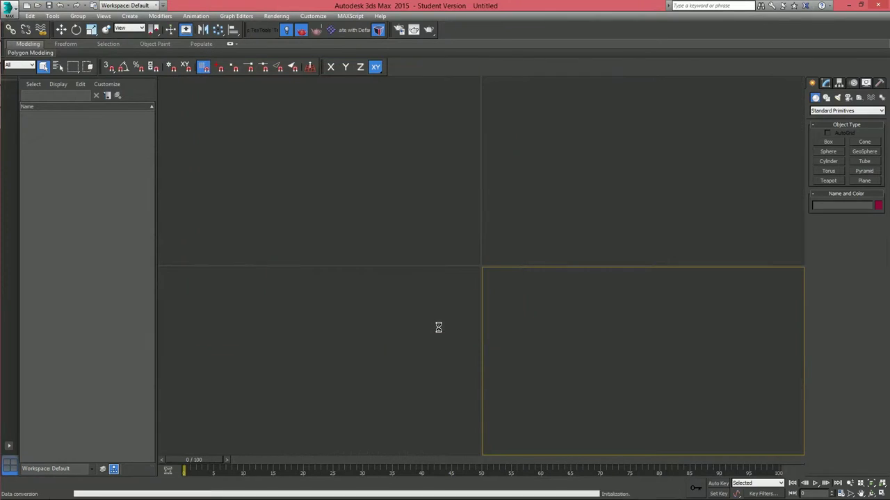
- Maximize the Perspective viewport, view the imported model from the side and front, and select its body mesh polygon0
click(882, 493)
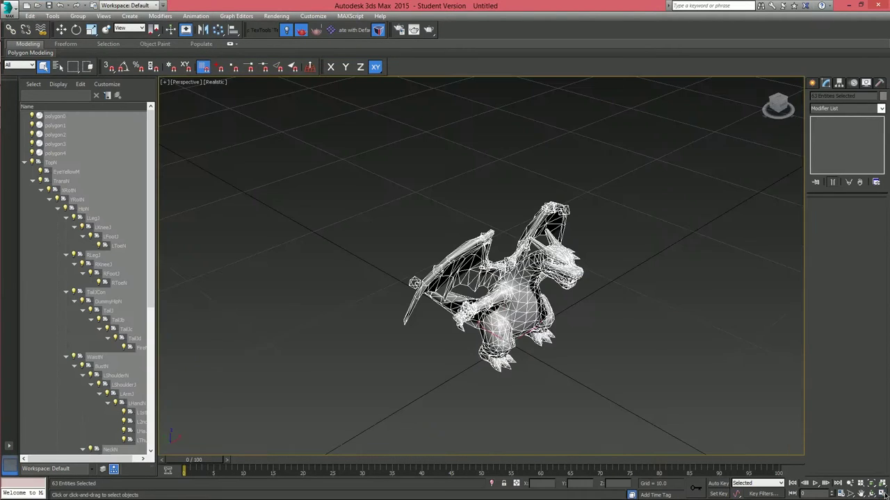
click(496, 176)
scroll(488, 269, up, 3)
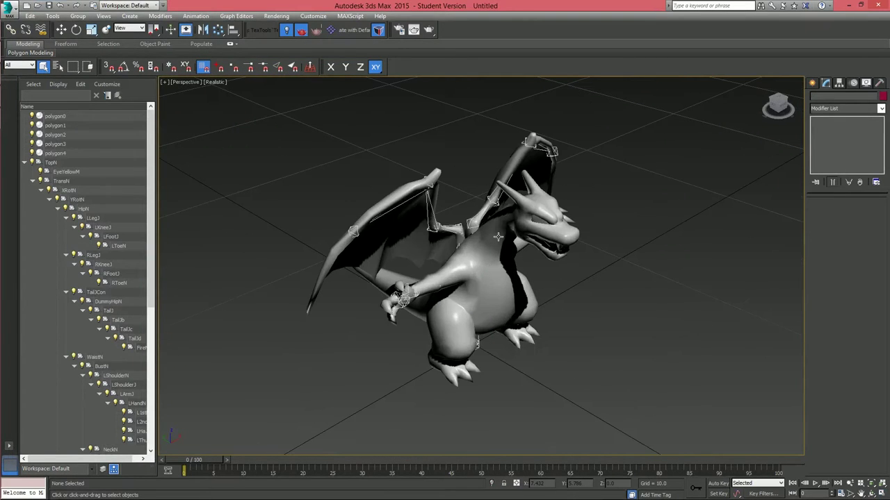
click(498, 237)
alt+middle_drag(499, 237, 585, 155)
click(726, 149)
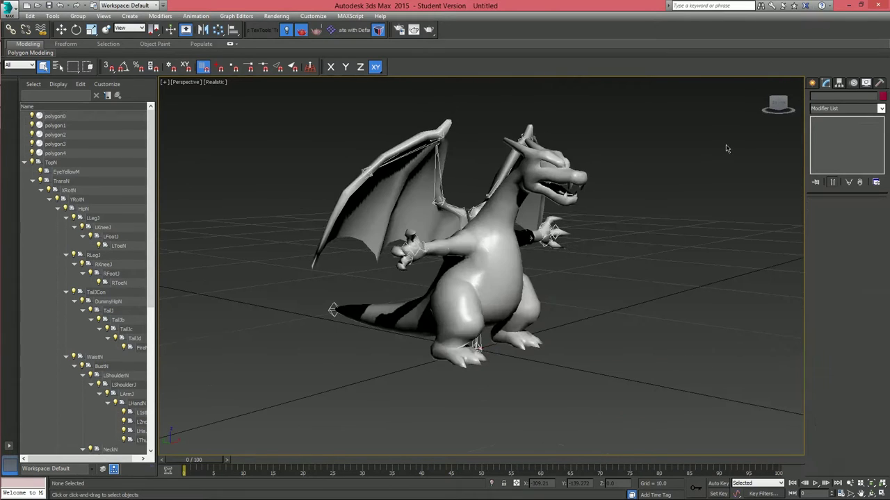
click(537, 179)
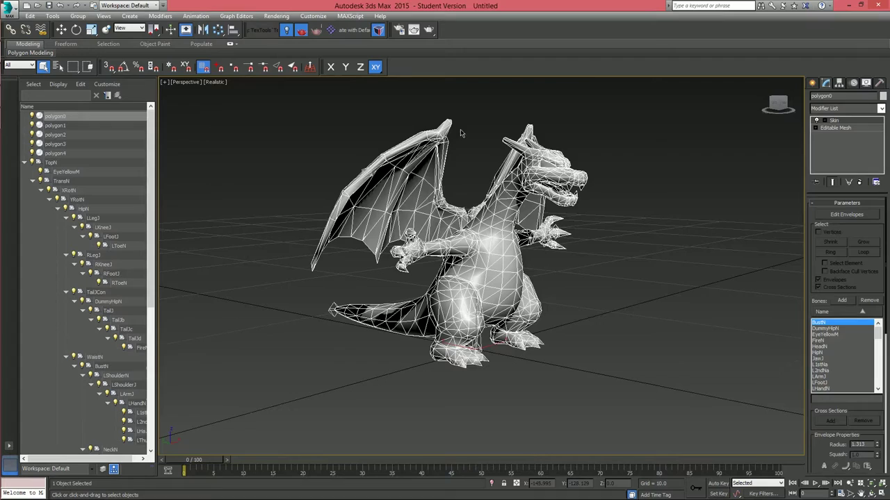
mouse_move(432, 220)
alt+middle_down()
mouse_move(484, 222)
mouse_move(420, 221)
alt+middle_up()
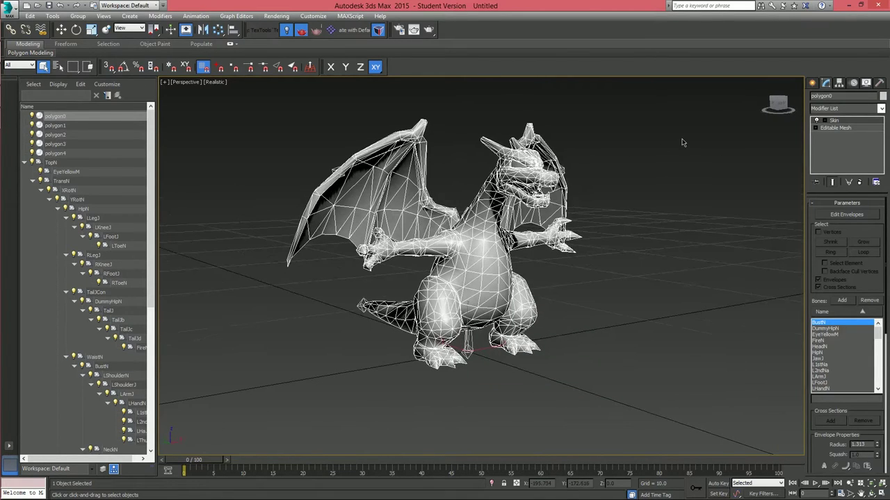
- Hide the meshes polygon1 through polygon4
click(46, 154)
shift+click(48, 125)
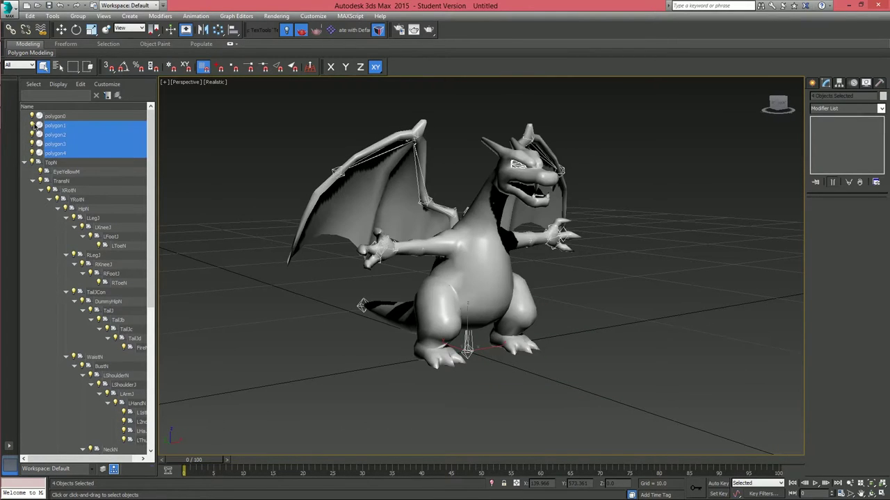
click(32, 125)
- Apply a VertexPaint modifier to polygon0 above its Skin modifier
click(59, 116)
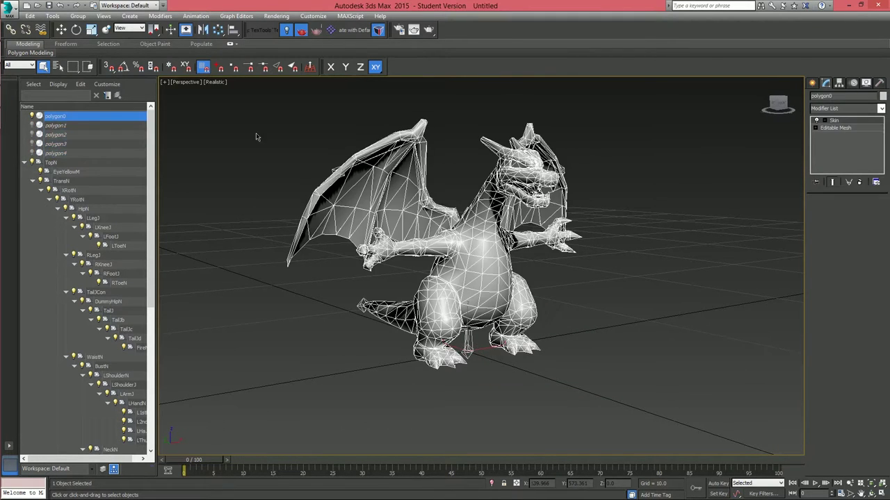
right_click(837, 121)
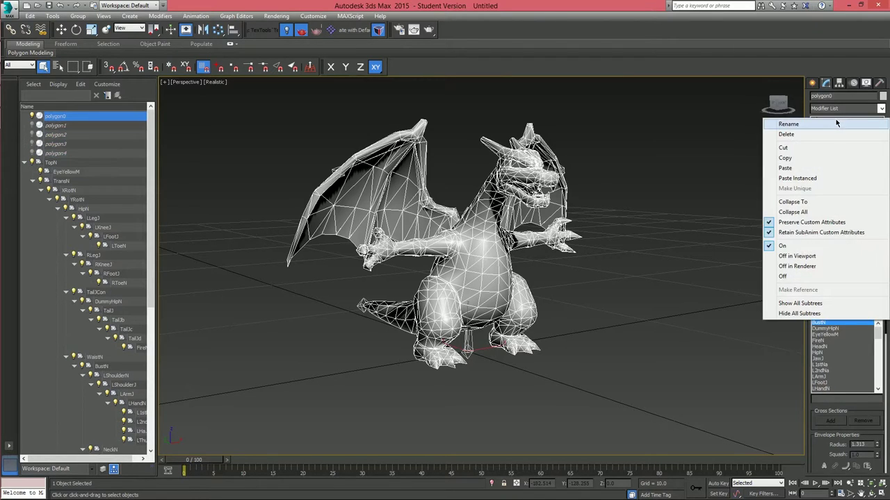
click(882, 108)
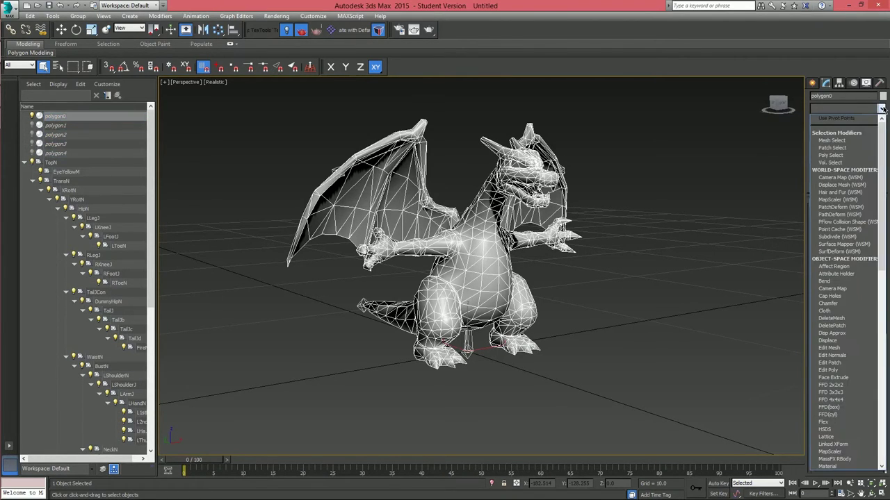
key(v)
key(v)
key(Return)
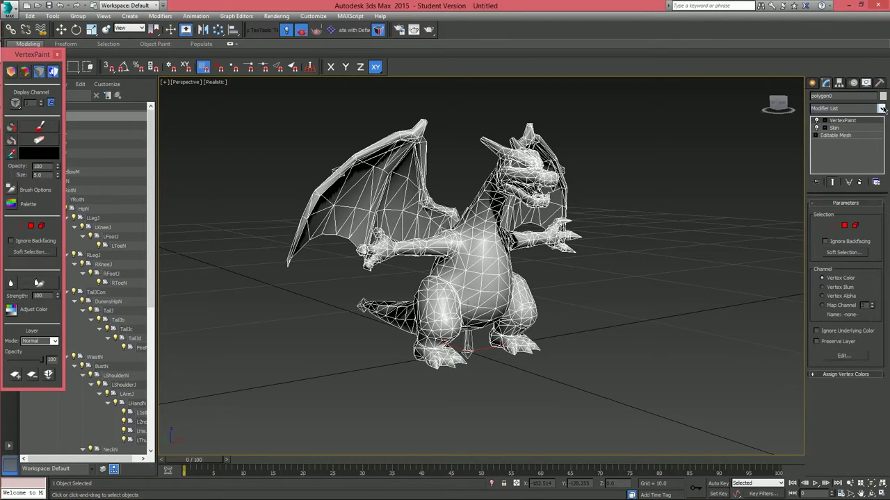
- Select all vertices of the polygon0 mesh at the VertexPaint modifier's vertex level
click(833, 227)
key(ctrl+a)
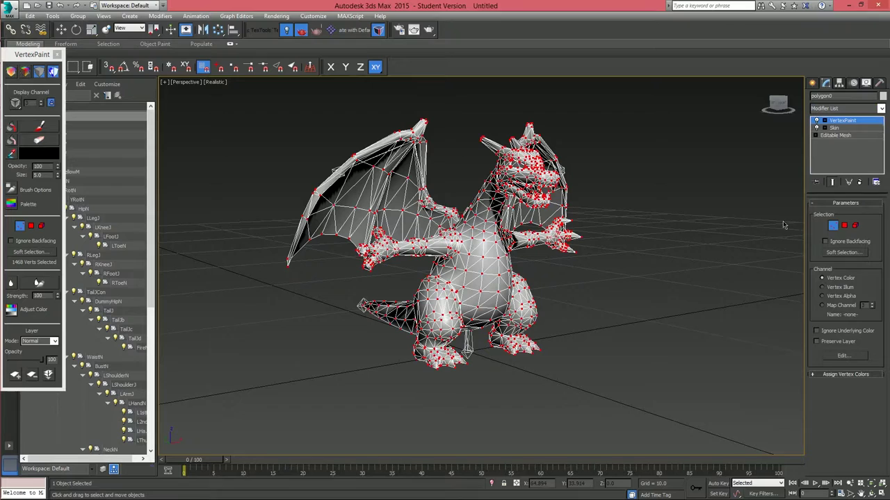
click(846, 226)
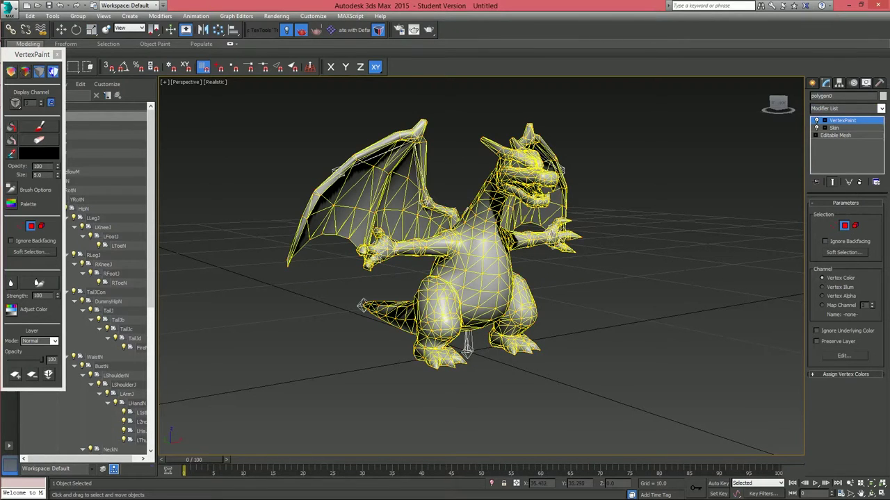
click(835, 226)
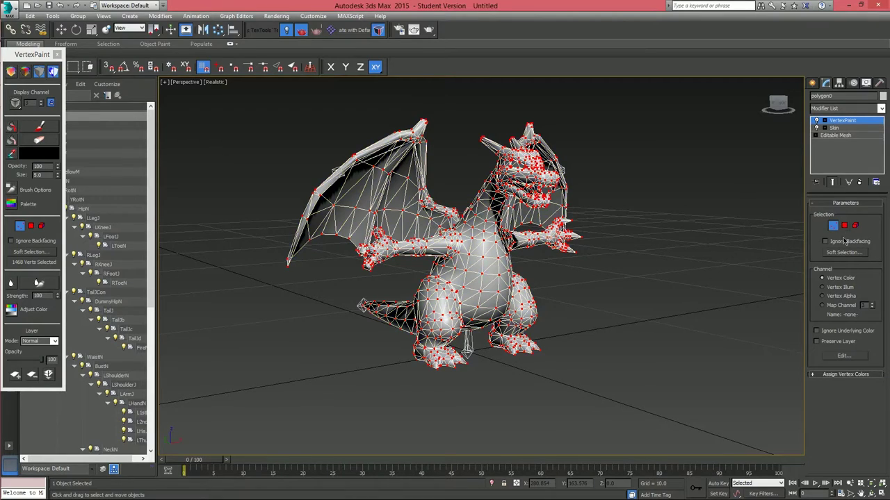
alt+middle_drag(499, 232, 605, 266)
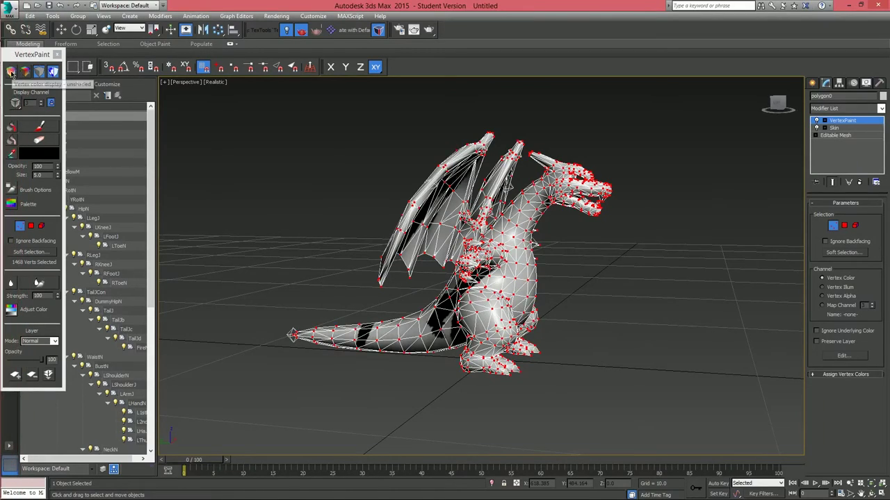
- Turn on the unshaded vertex color display and view the model from its right side
click(12, 72)
alt+middle_drag(411, 230, 445, 225)
click(778, 103)
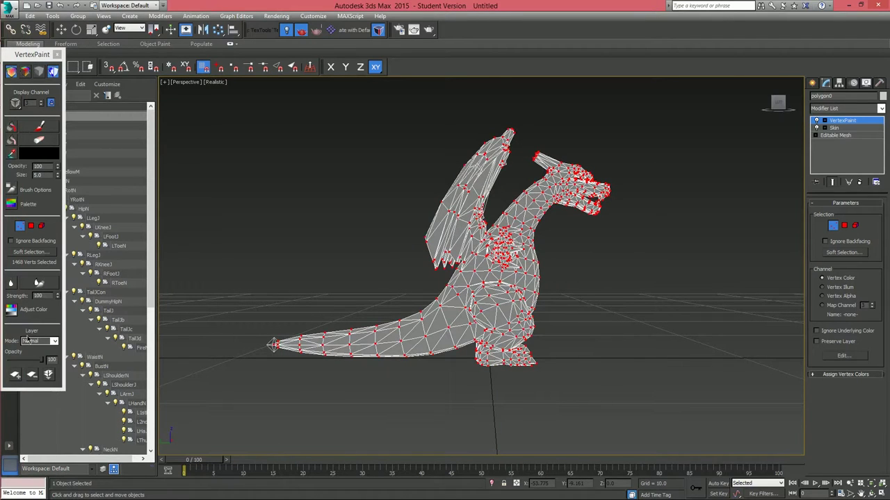
- Paint the outer part of the tail pure red (255, 0, 0)
click(38, 155)
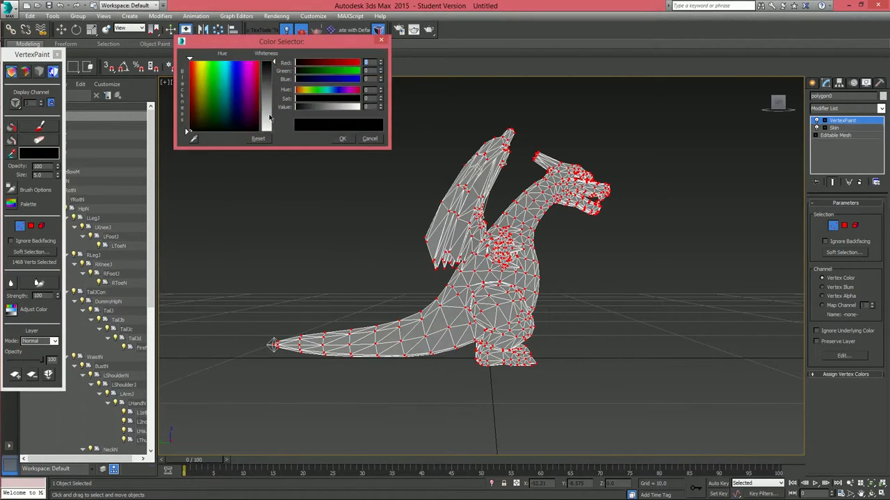
drag(230, 81, 189, 61)
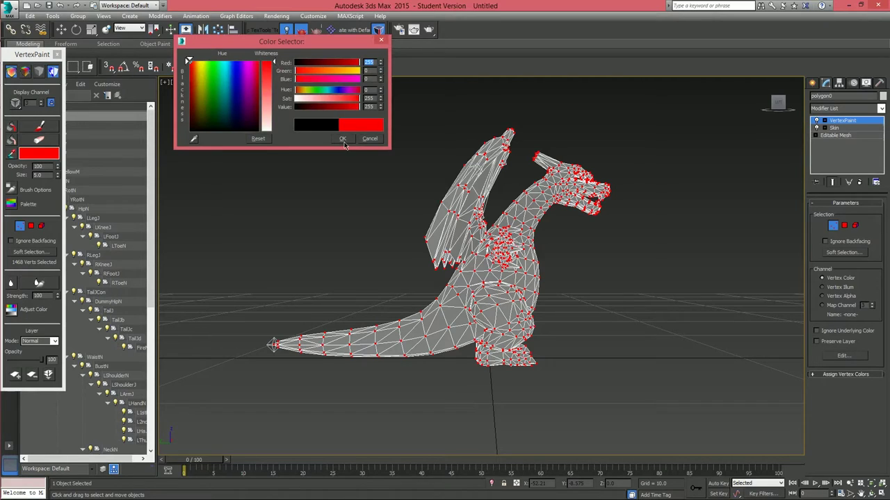
click(346, 140)
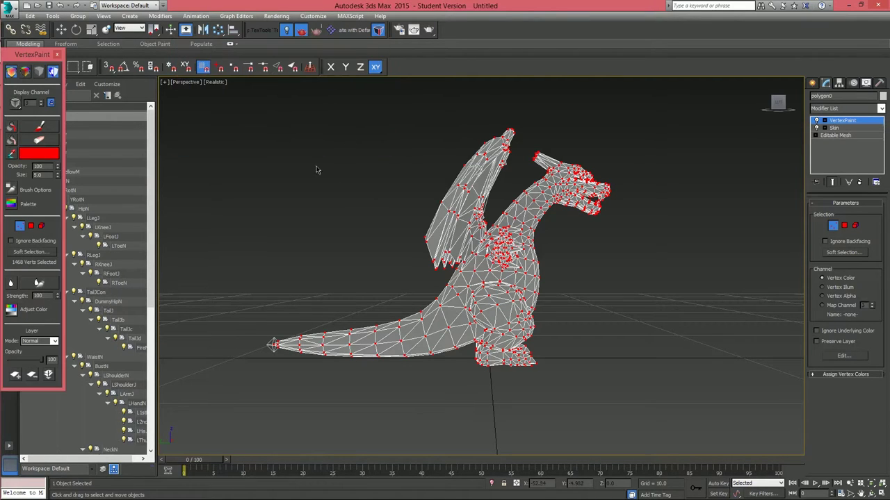
click(39, 128)
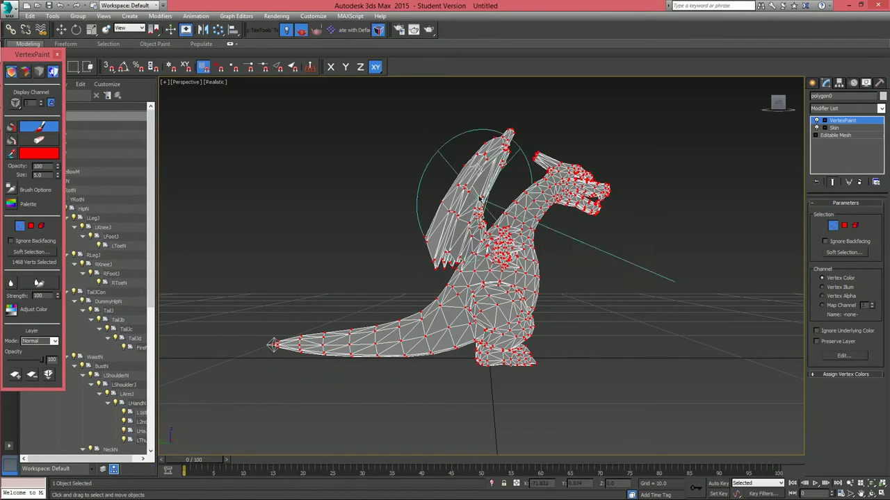
mouse_move(312, 324)
mouse_down()
mouse_move(310, 334)
mouse_move(318, 328)
mouse_move(356, 363)
mouse_up()
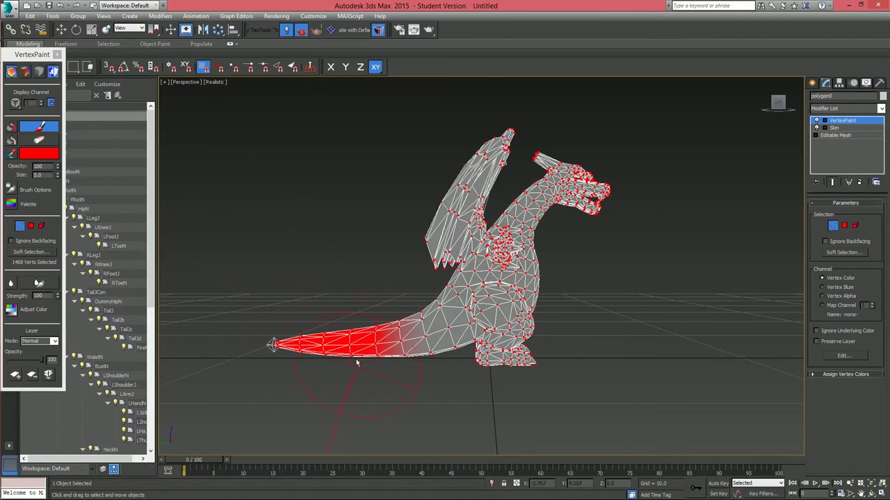
- Change the paint color to orange and paint the tail's base up to the body
click(38, 153)
click(200, 61)
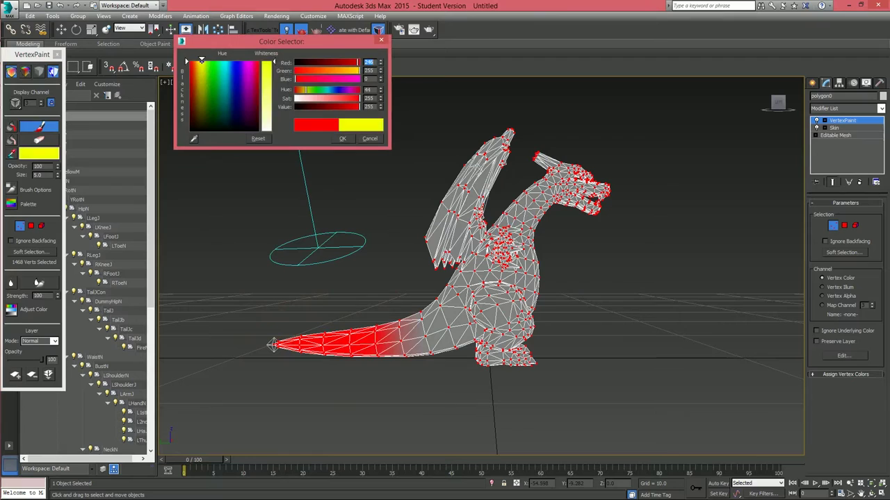
drag(202, 60, 194, 61)
click(342, 139)
drag(414, 353, 419, 331)
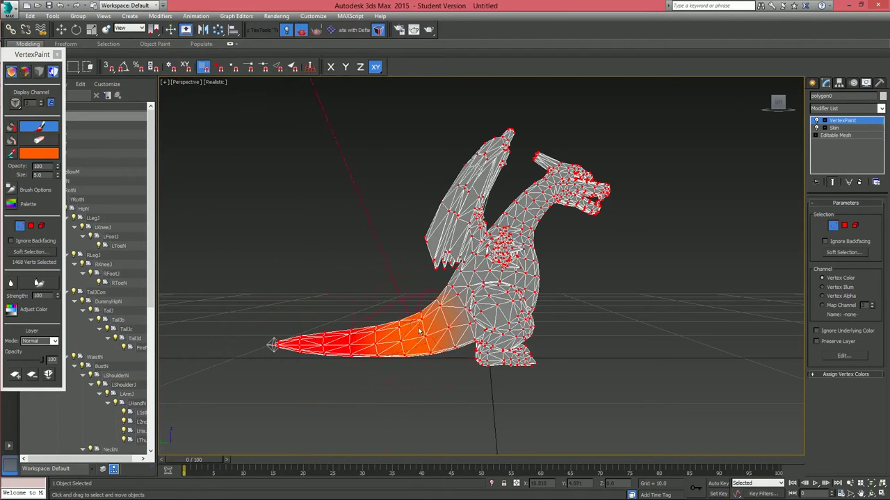
- Set the paint color to golden yellow (255, 222, 0) and paint the right leg and lower body
click(39, 153)
click(202, 62)
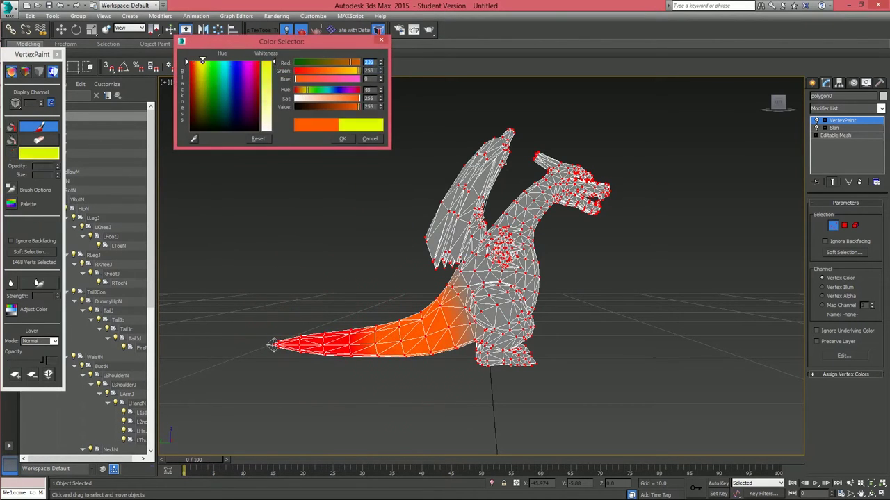
drag(202, 61, 200, 60)
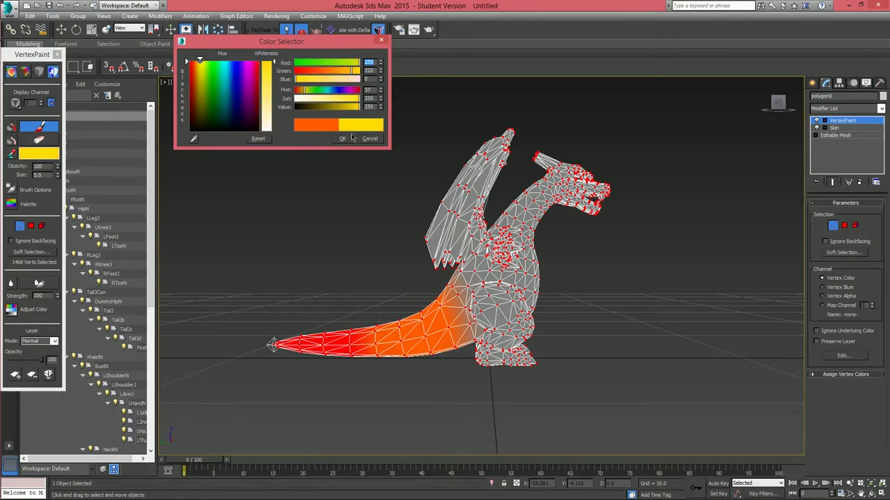
click(344, 139)
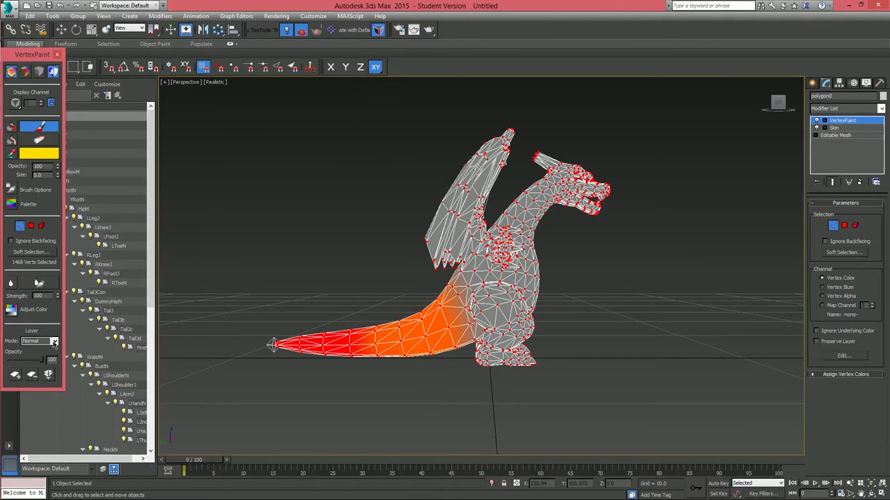
click(54, 341)
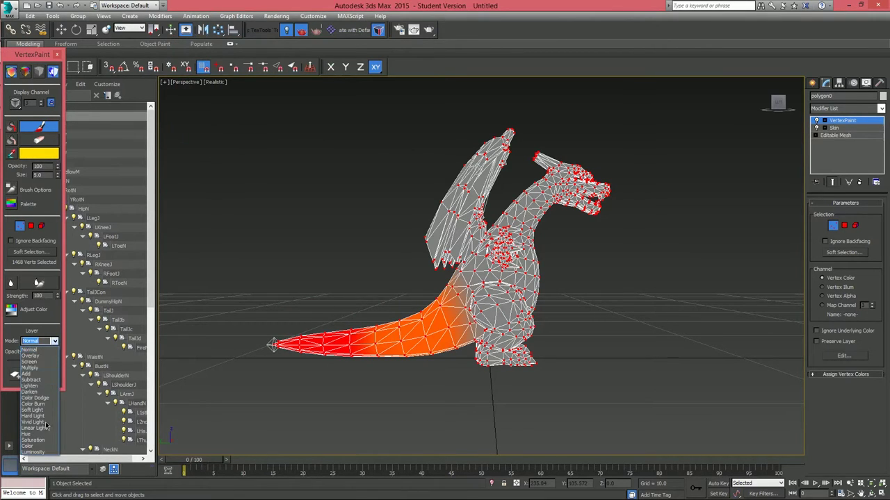
click(55, 341)
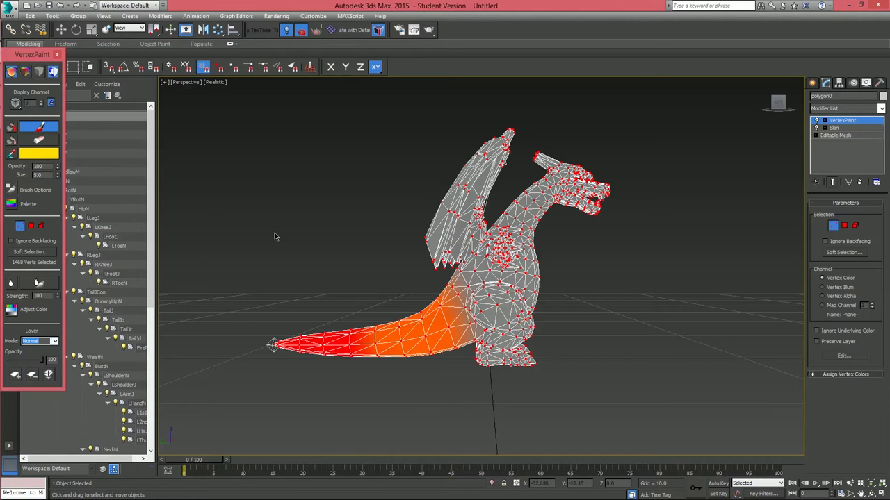
mouse_move(431, 340)
mouse_down()
mouse_move(487, 306)
mouse_move(513, 351)
mouse_up()
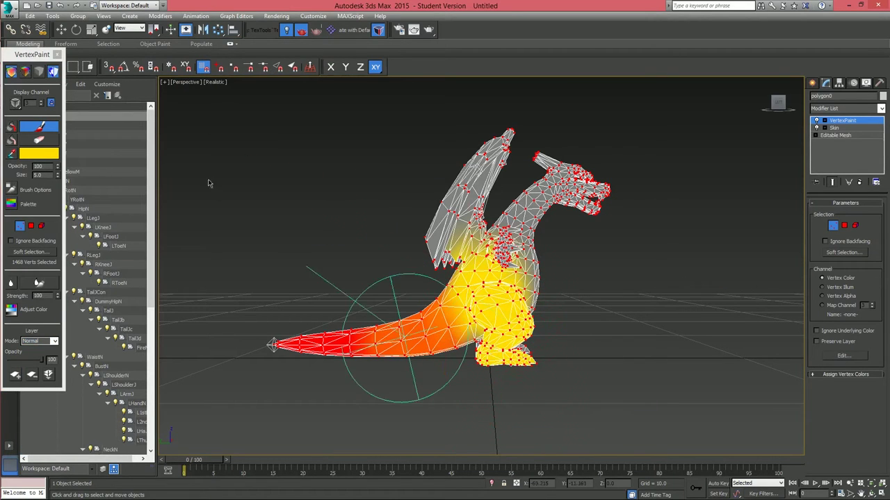
- Change the paint color to a slightly darkened green and paint the chest, neck and right wing
click(45, 154)
click(313, 89)
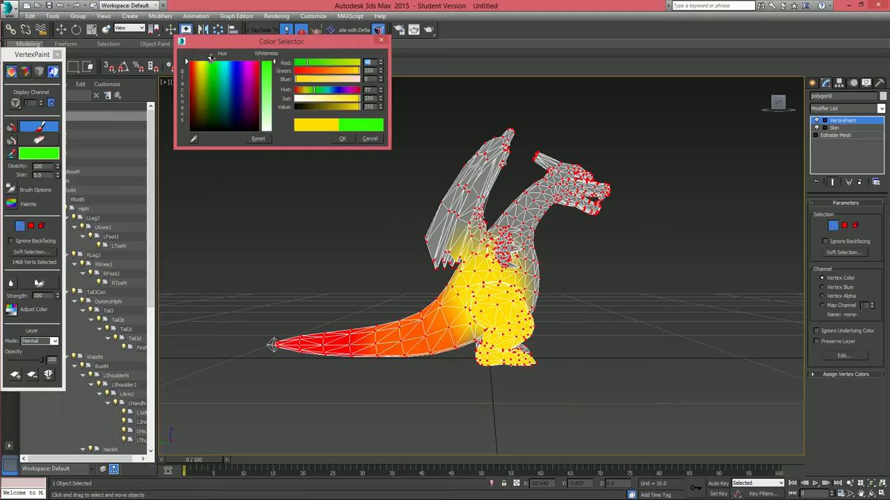
click(337, 106)
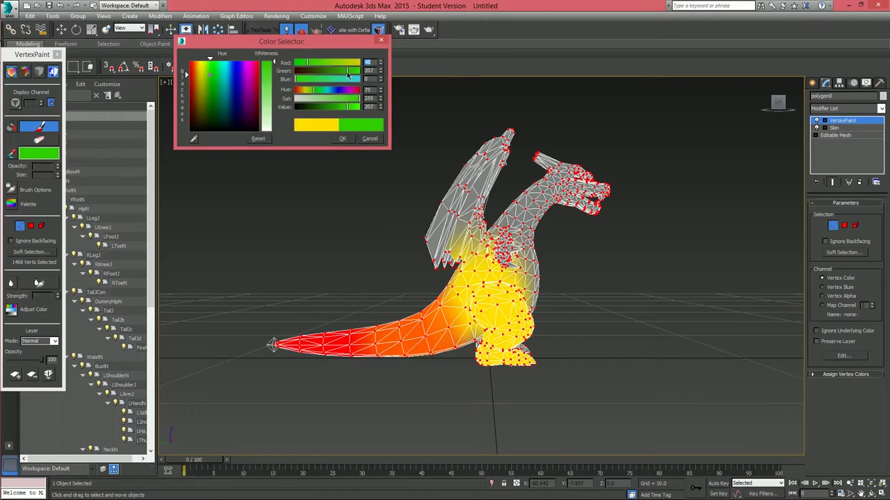
click(342, 138)
drag(518, 292, 542, 226)
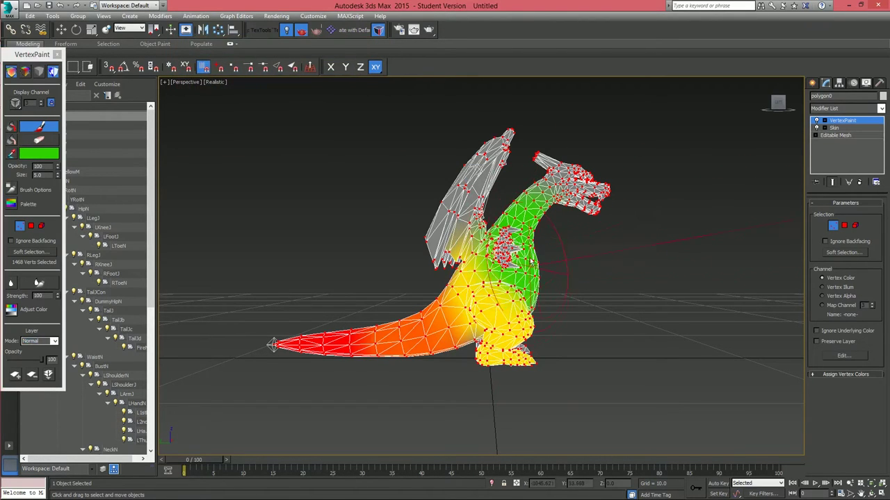
drag(484, 184, 462, 222)
- Change the paint color to bright blue and paint over the right wing
click(38, 153)
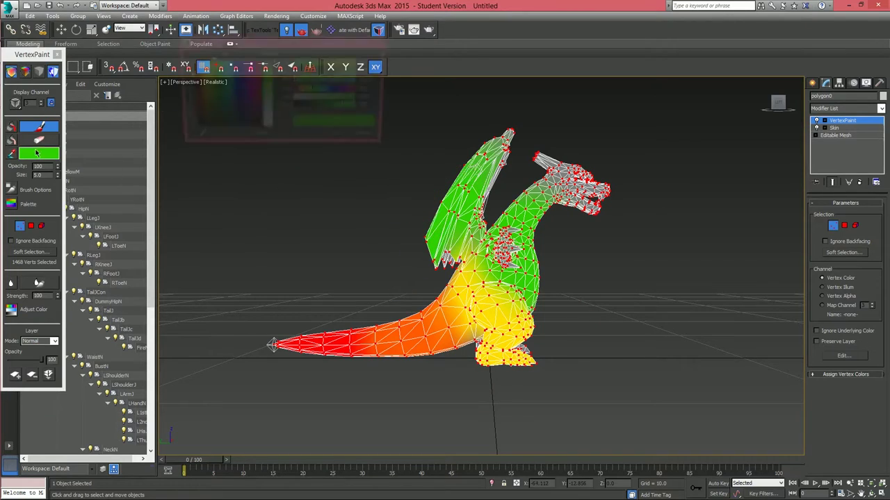
drag(235, 105, 235, 64)
click(342, 138)
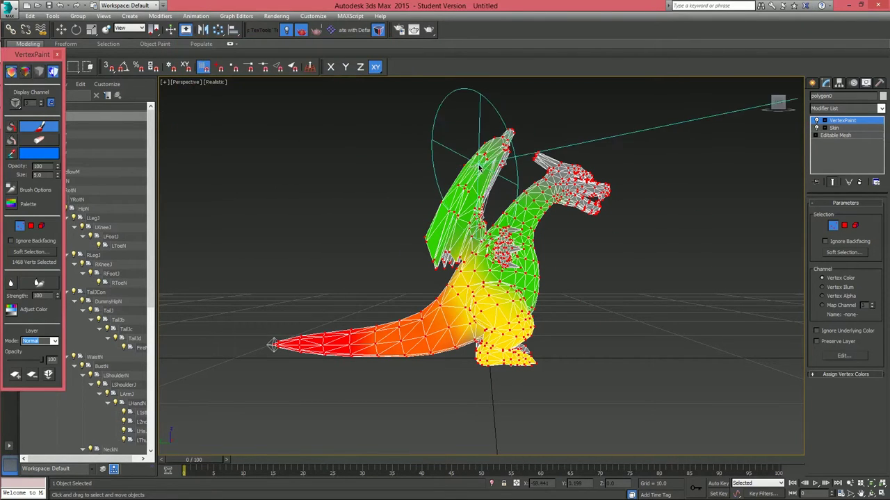
mouse_move(455, 209)
mouse_down()
mouse_move(470, 164)
mouse_move(514, 135)
mouse_up()
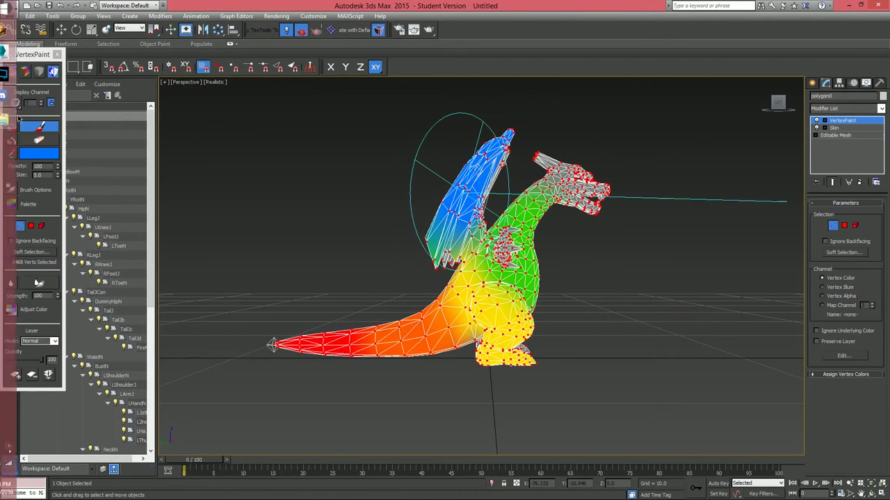
- Set the paint color to magenta (222, 0, 255) and paint the head
click(39, 153)
click(246, 62)
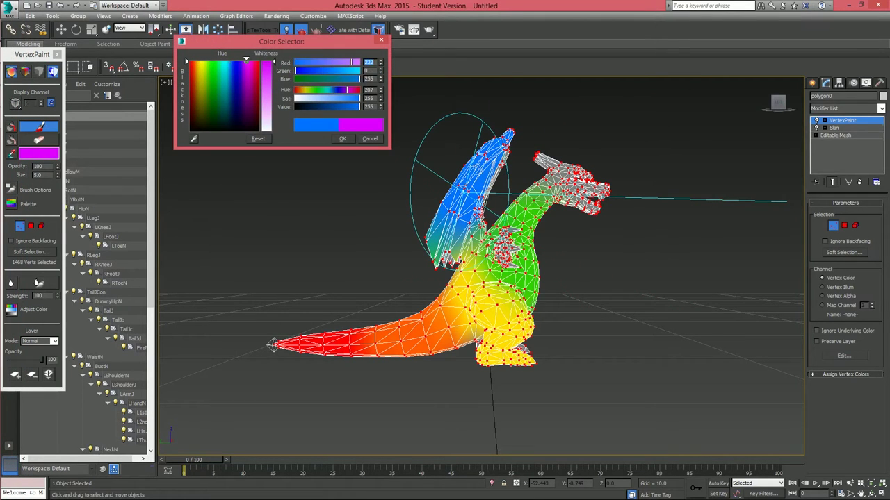
click(344, 139)
drag(565, 159, 576, 188)
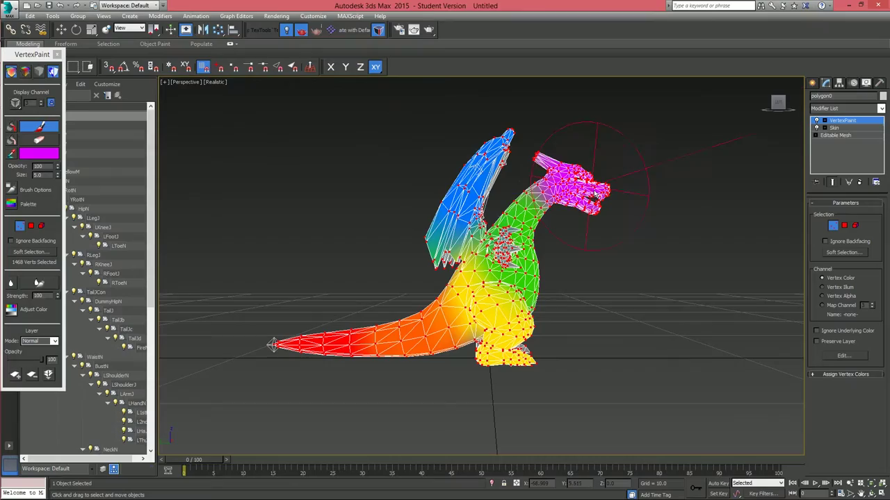
- Paint the left wing and left leg with the same magenta from the front
mouse_move(570, 182)
alt+middle_down()
mouse_move(398, 183)
mouse_move(542, 191)
alt+middle_up()
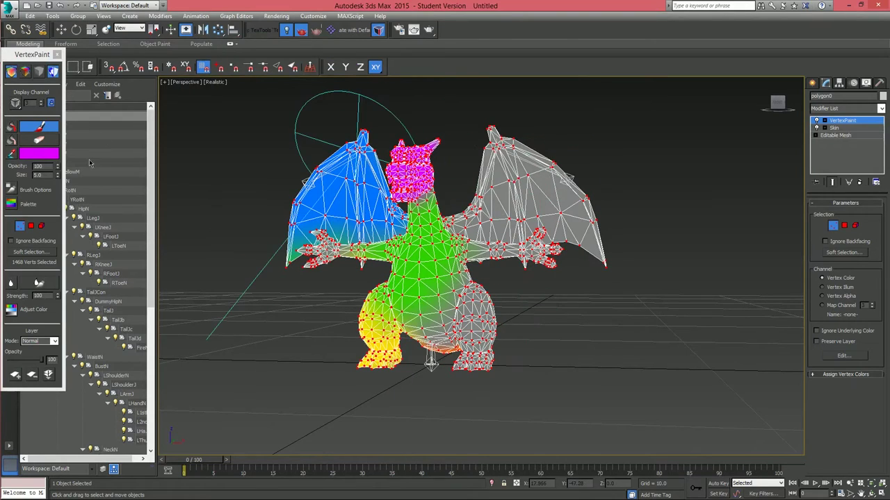
mouse_move(556, 202)
mouse_down()
mouse_move(507, 159)
mouse_move(619, 253)
mouse_move(598, 236)
mouse_up()
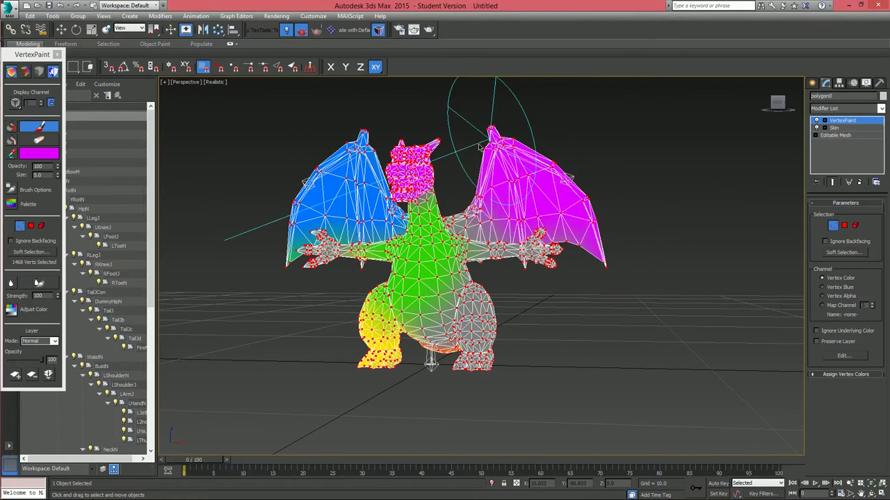
alt+middle_drag(491, 150, 514, 192)
mouse_move(503, 367)
mouse_down()
mouse_move(488, 371)
mouse_move(480, 324)
mouse_up()
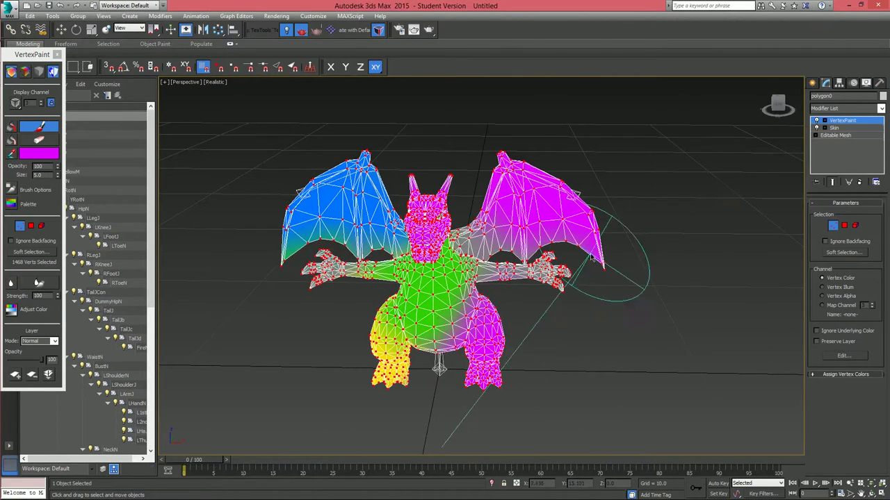
- Turn off the paint brush and leave the VertexPaint modifier's vertex selection level
click(839, 122)
alt+middle_drag(528, 267, 473, 235)
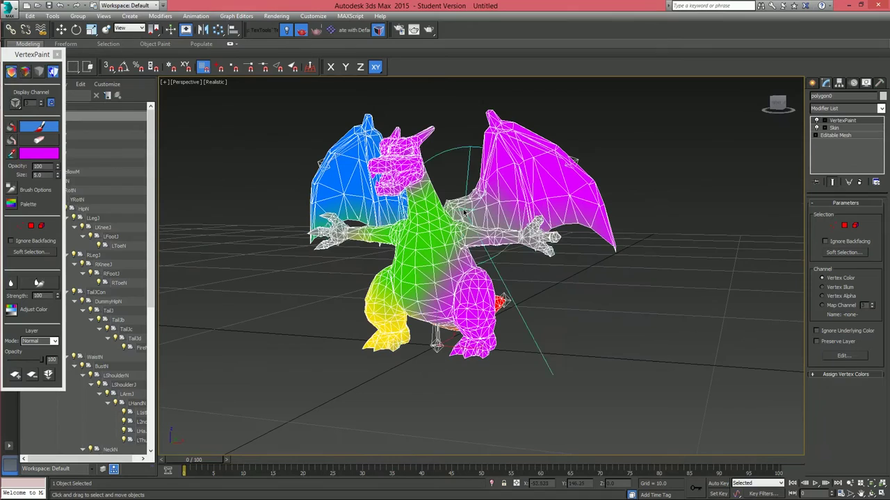
click(841, 121)
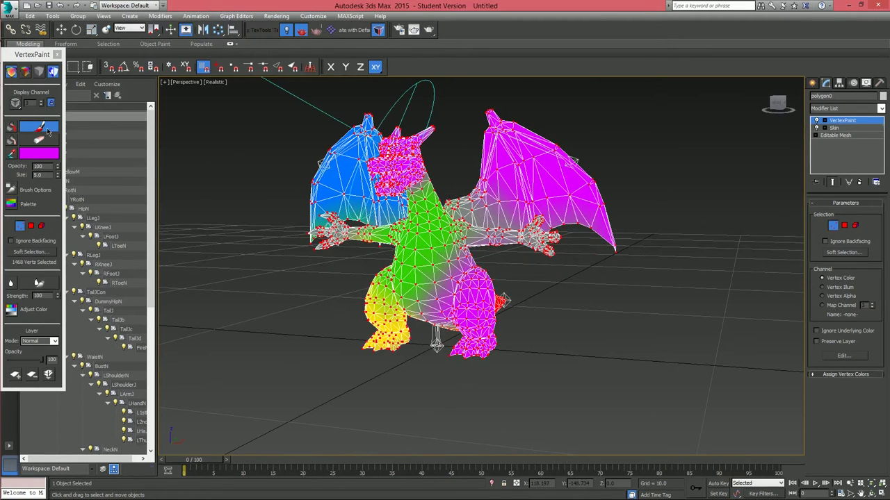
key(w)
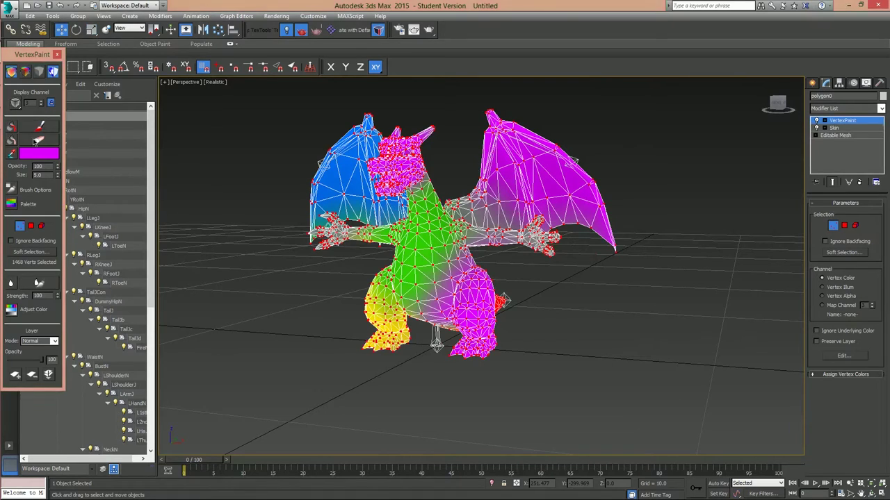
click(841, 122)
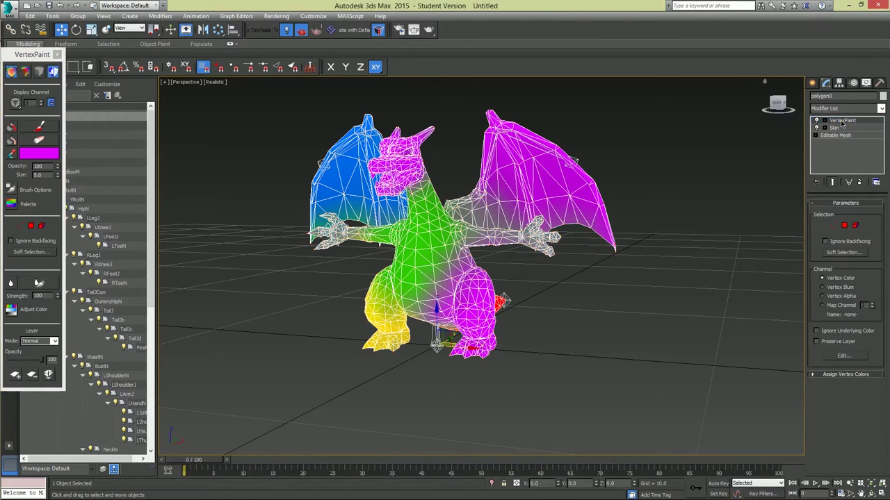
- Reorder the modifier stack so that Skin sits above VertexPaint
middle_drag(470, 192, 472, 232)
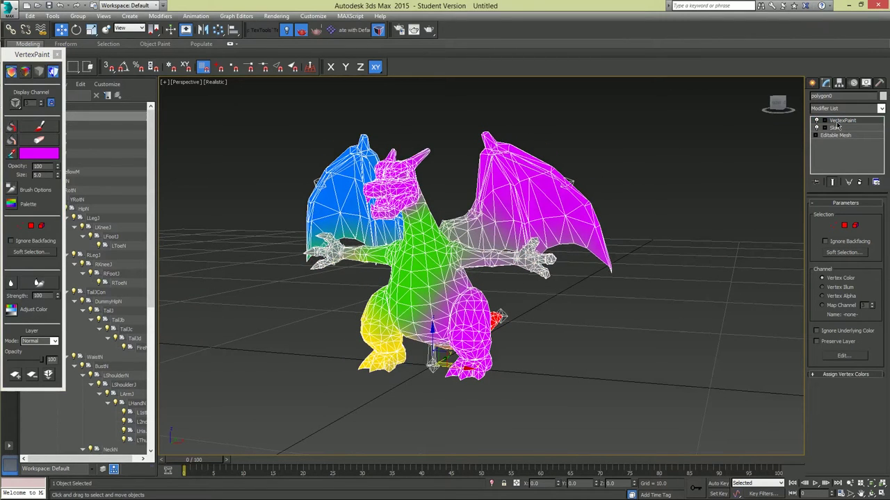
drag(836, 130, 837, 121)
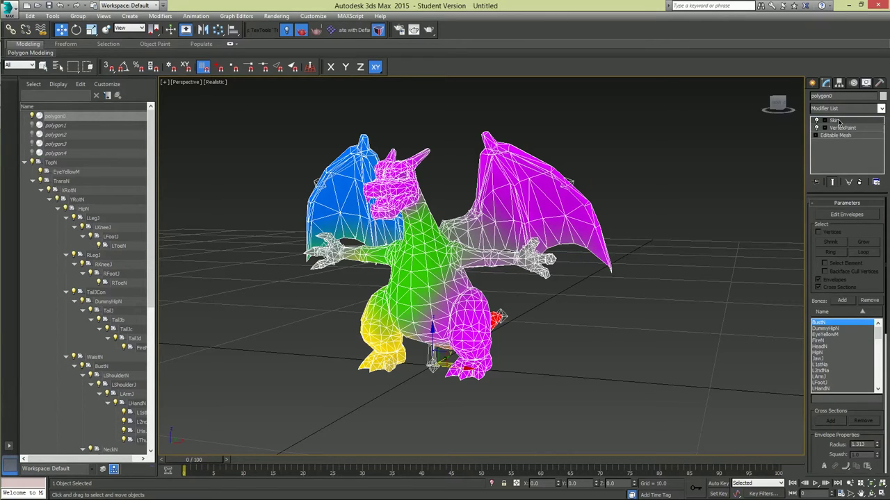
right_click(838, 122)
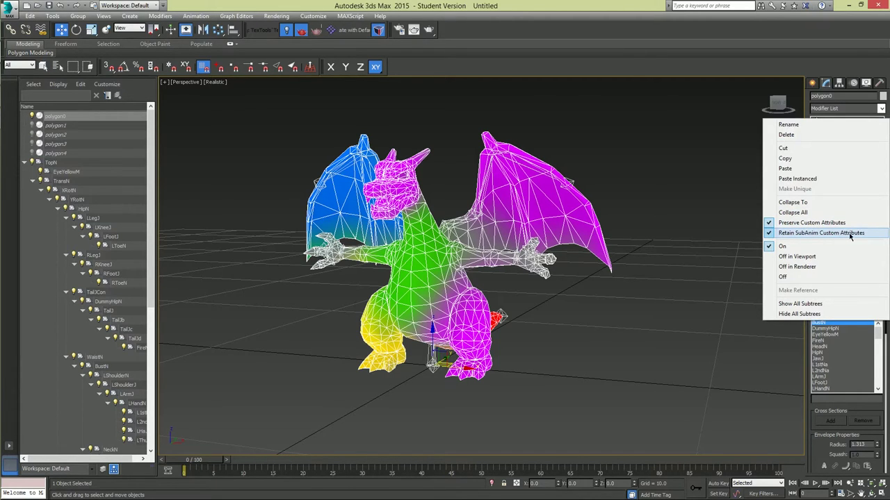
click(530, 9)
mouse_move(526, 164)
alt+middle_down()
mouse_move(621, 155)
mouse_move(634, 179)
mouse_move(523, 173)
mouse_move(536, 177)
alt+middle_up()
click(632, 156)
click(487, 215)
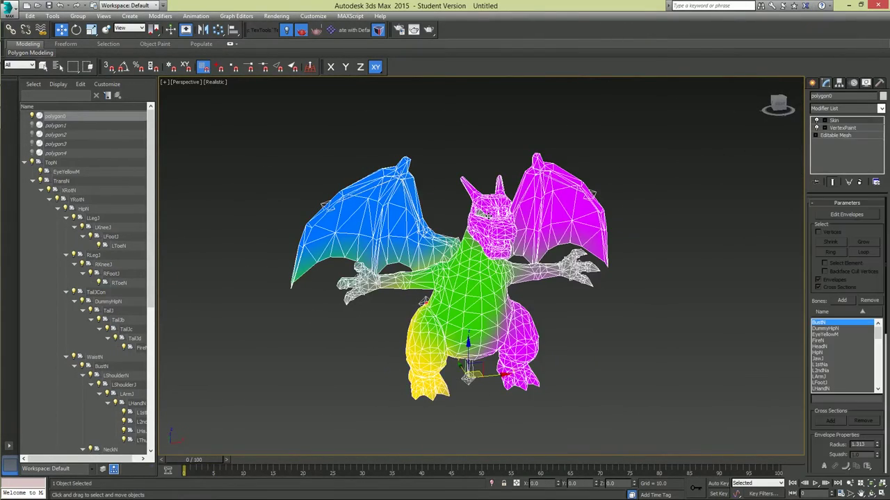
- Select all scene objects and export them to the Desktop as an Autodesk Collada file named ColorZard
click(450, 142)
key(ctrl+a)
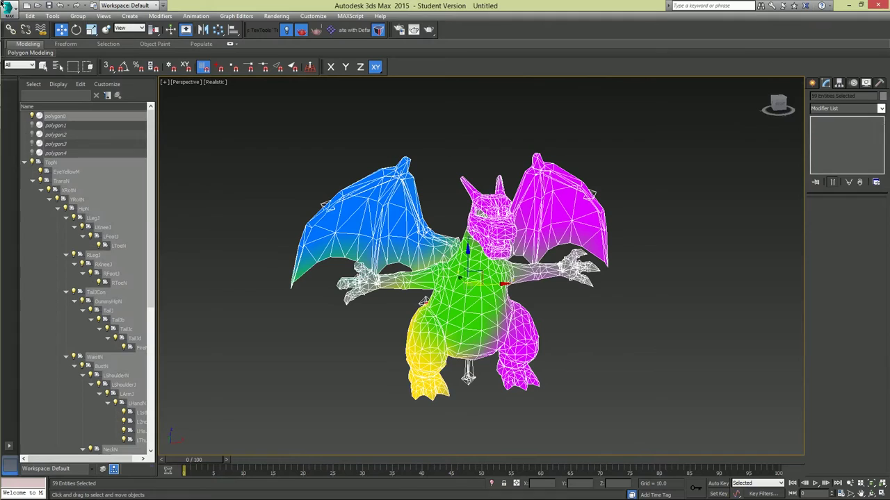
click(13, 9)
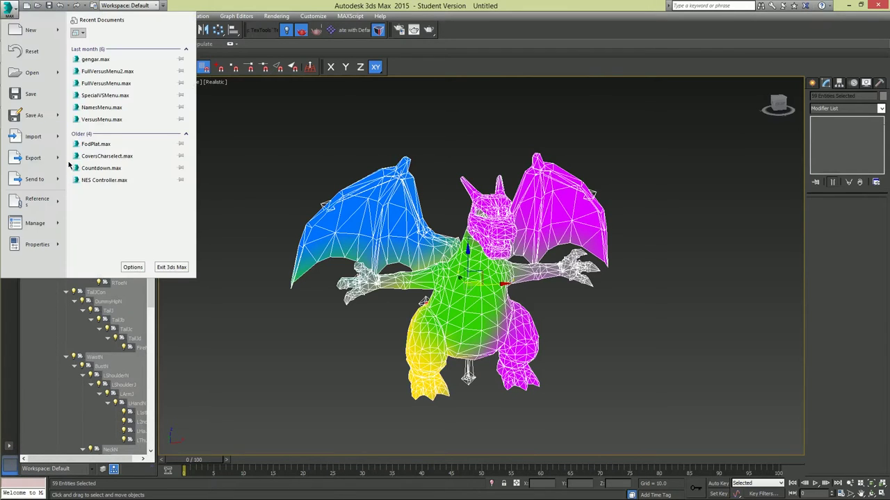
mouse_move(60, 150)
click(82, 73)
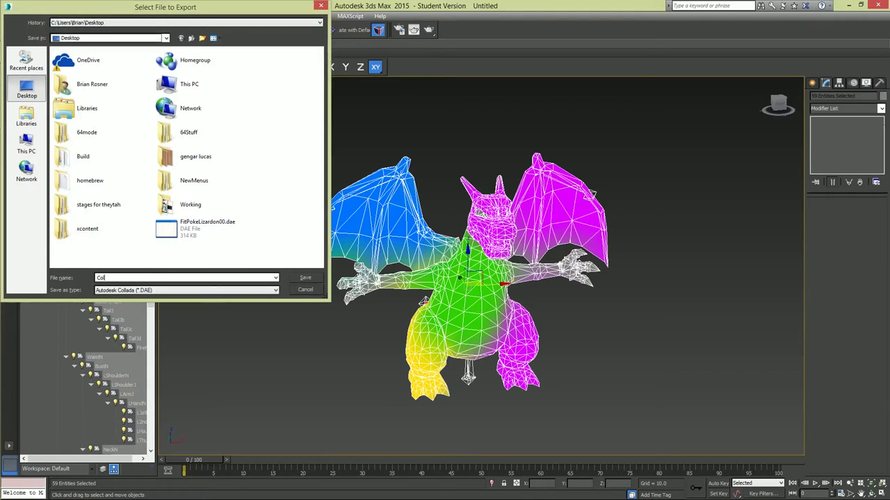
key(Return)
key(Return)
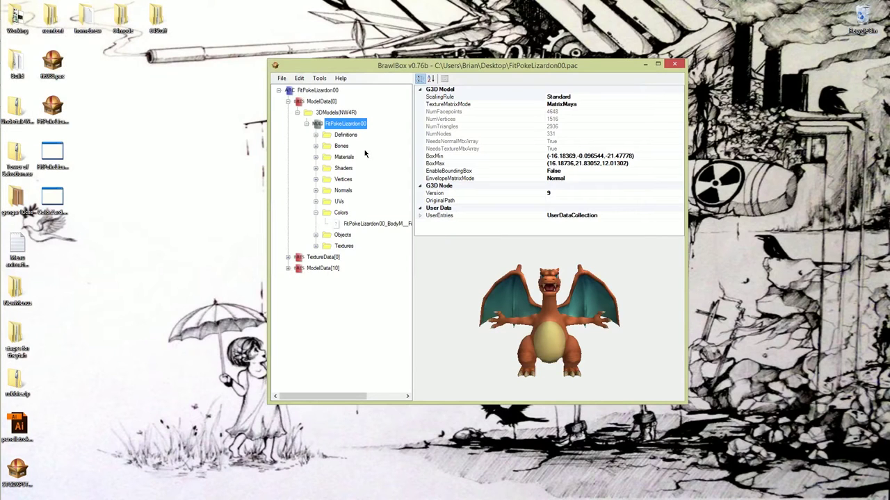
- In BrawlBox, replace the FitPokeLizardon00 model with ColorZard.DAE, importing with UseRegisterColor set to False
click(316, 213)
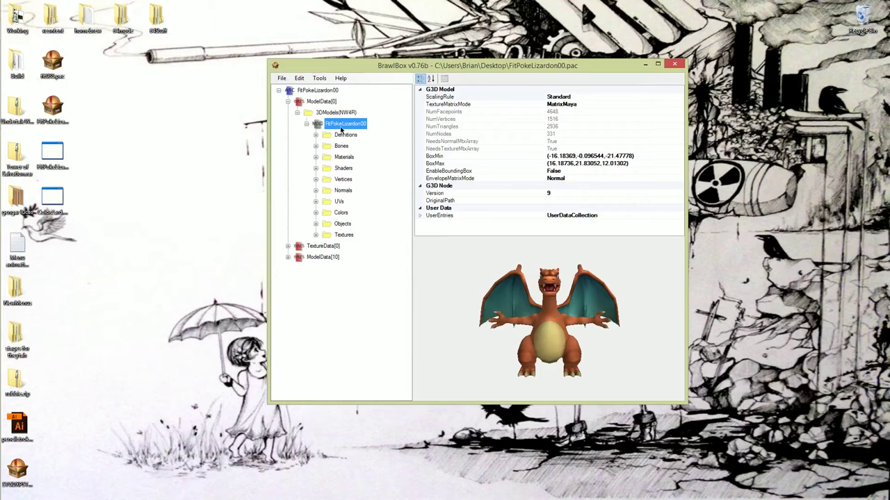
key(ctrl+r)
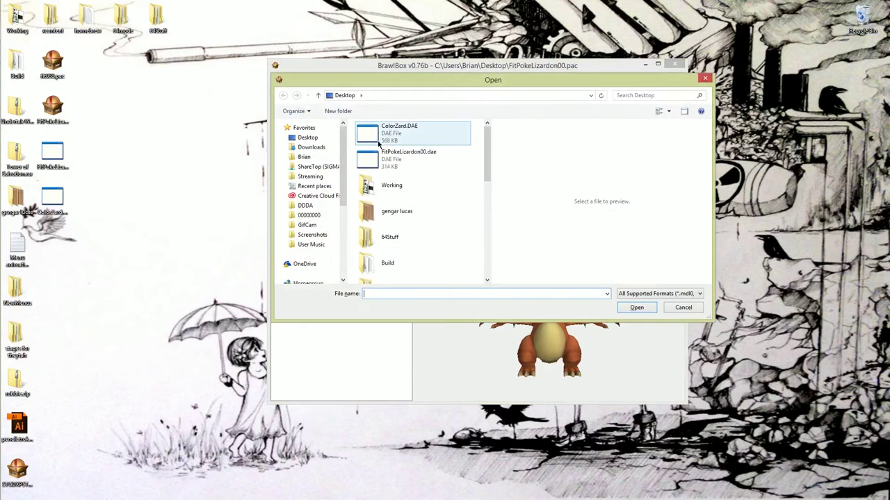
double_click(383, 135)
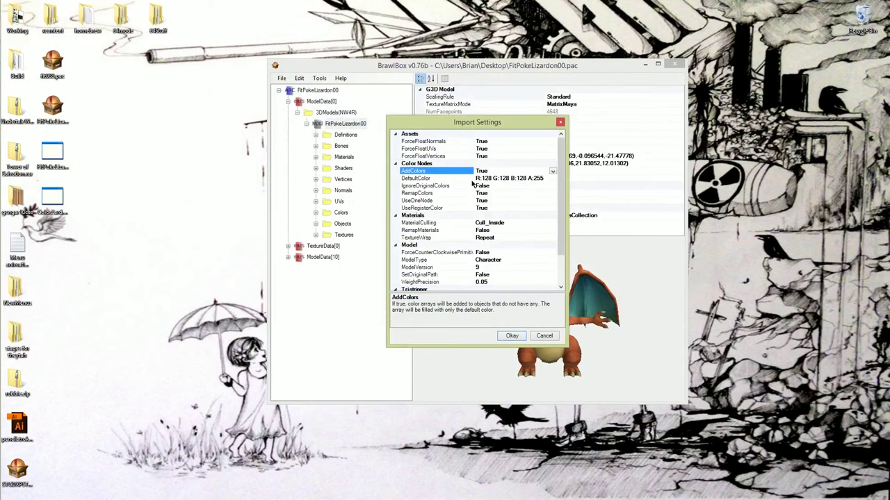
click(478, 209)
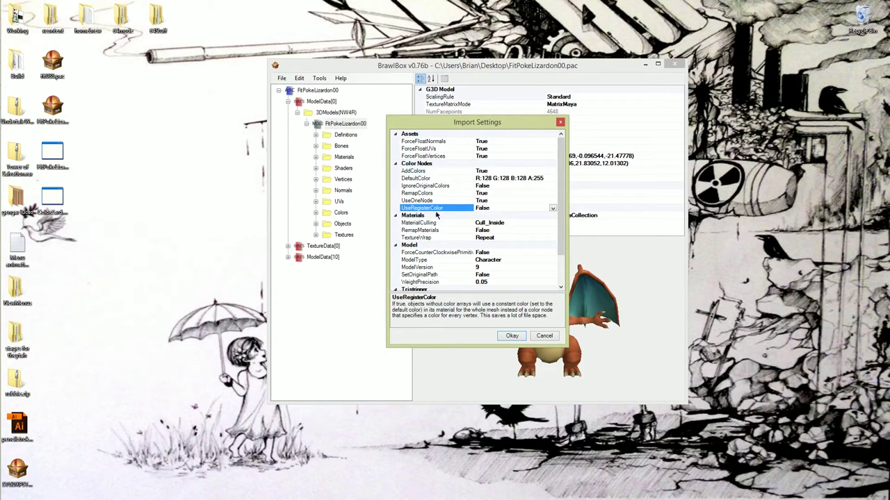
click(512, 337)
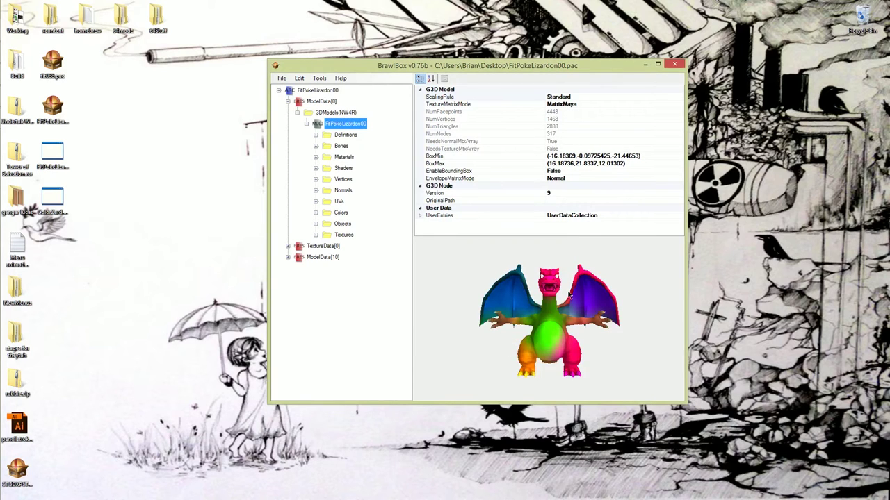
- Examine the imported model's vertex colors in the preview, along with its BodyM1 material and Shader0 stages
drag(569, 296, 634, 315)
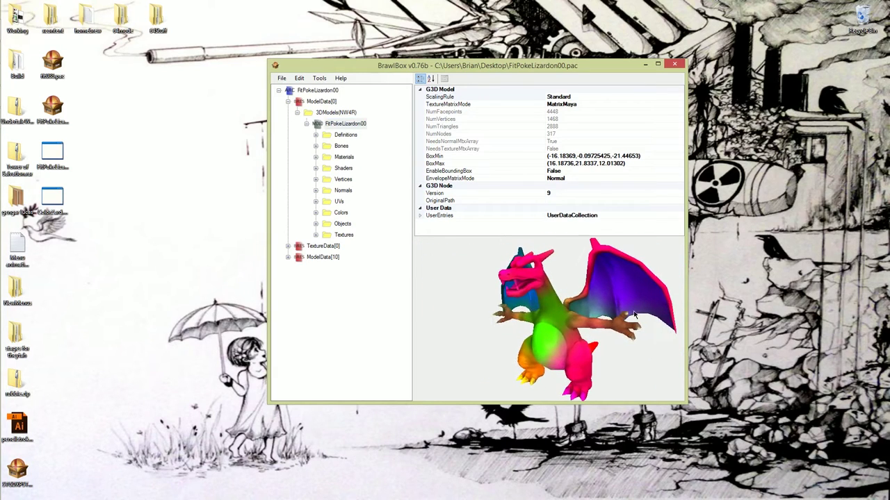
click(315, 156)
click(316, 179)
click(324, 190)
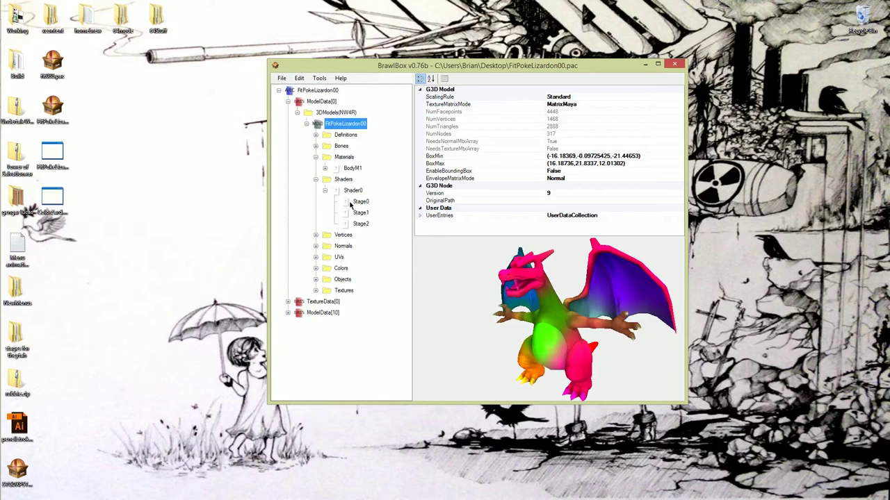
click(359, 201)
click(324, 167)
click(365, 179)
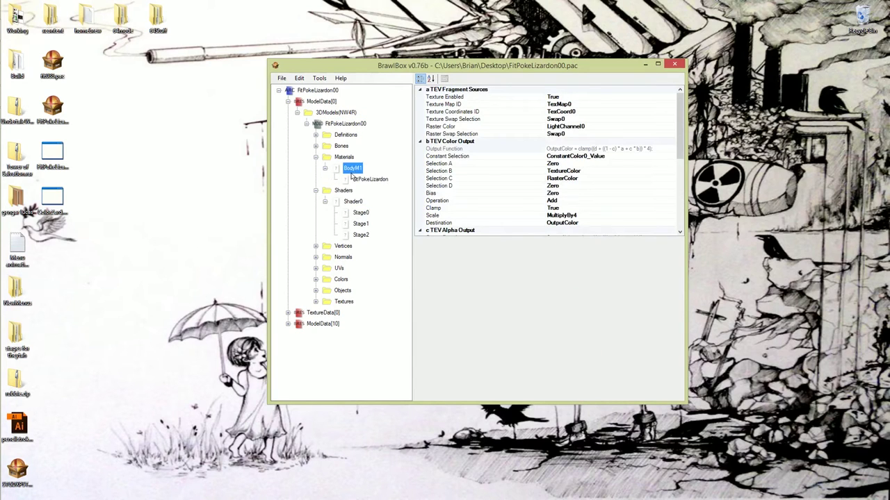
click(359, 212)
click(325, 201)
click(324, 167)
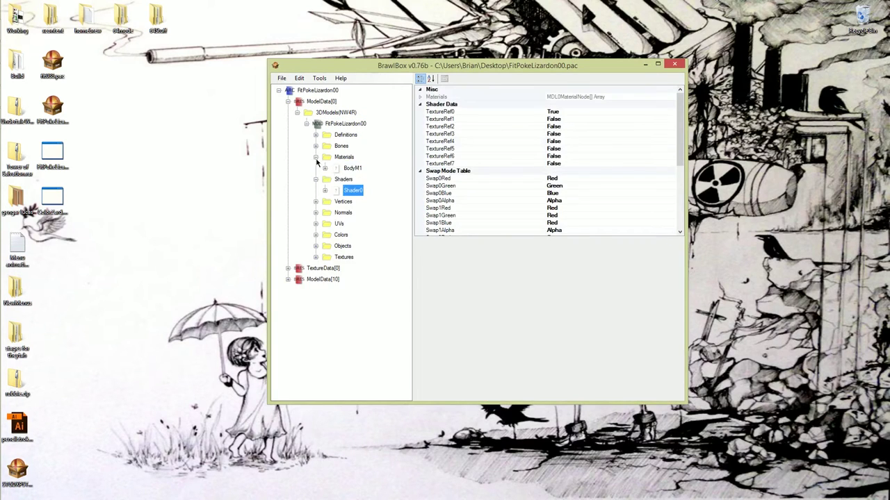
click(316, 156)
click(315, 167)
click(324, 125)
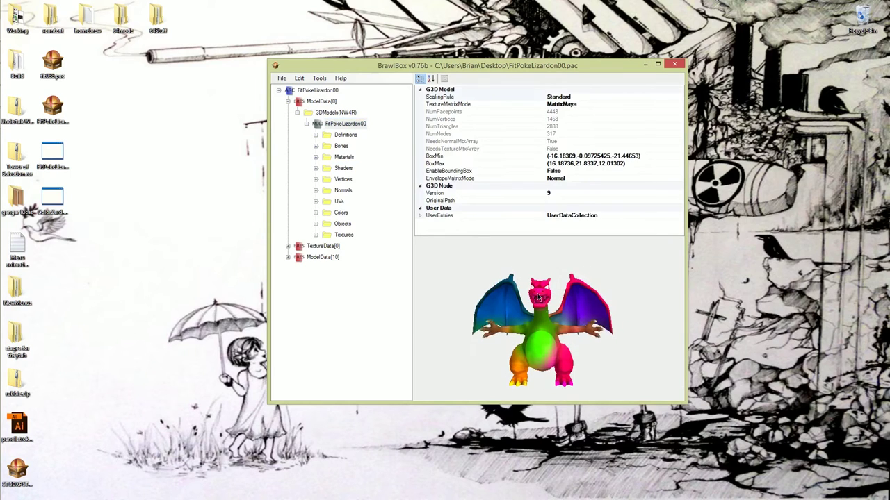
scroll(508, 309, up, 5)
ctrl+right_drag(507, 309, 532, 312)
scroll(487, 288, down, 5)
- Switch to 3ds Max, select the body mesh and add another VertexPaint modifier above Skin
mouse_move(2, 167)
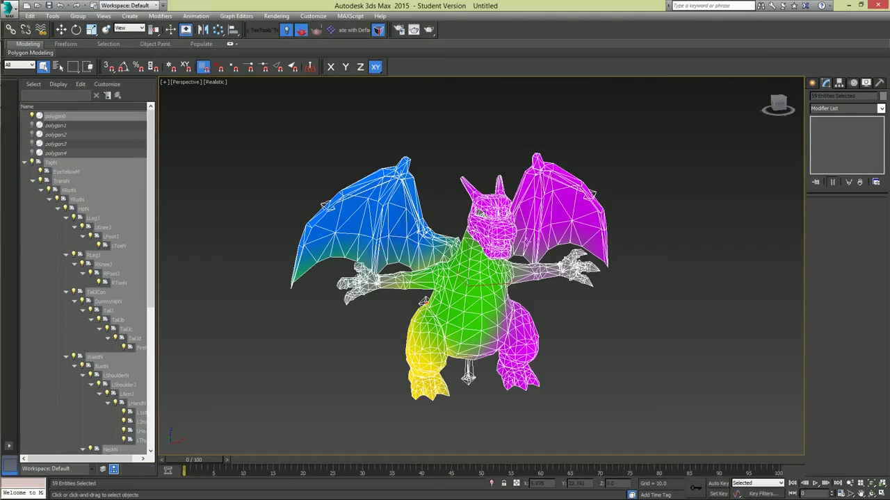
alt+middle_drag(526, 243, 487, 283)
click(498, 351)
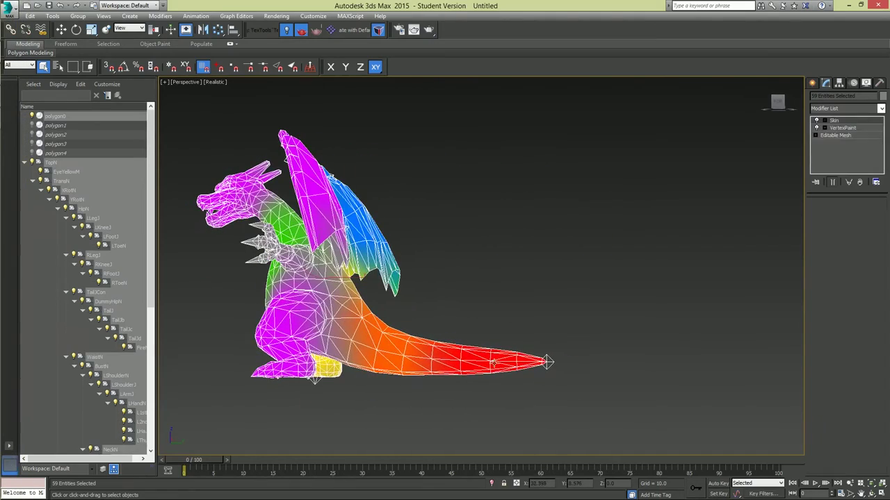
click(842, 128)
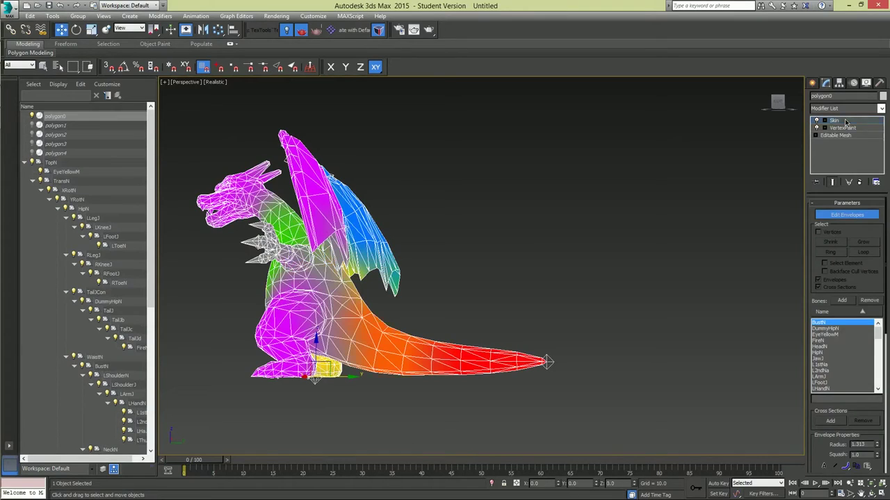
click(881, 108)
key(v)
key(v)
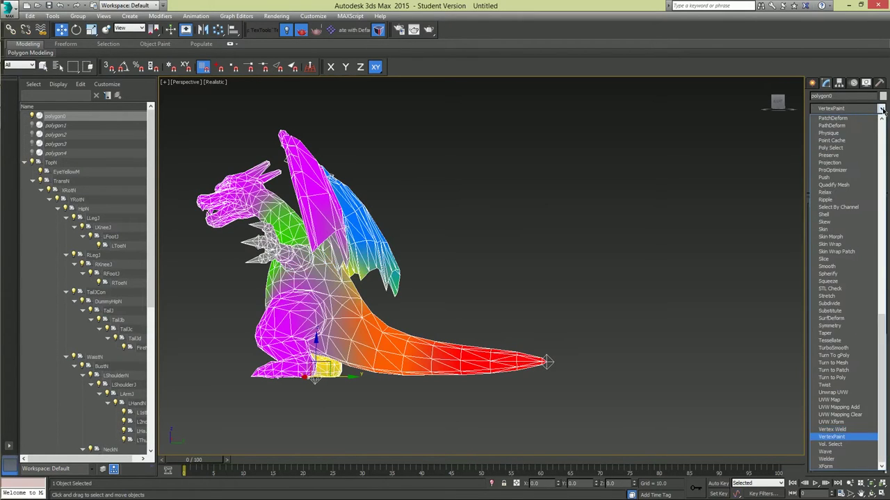
key(Return)
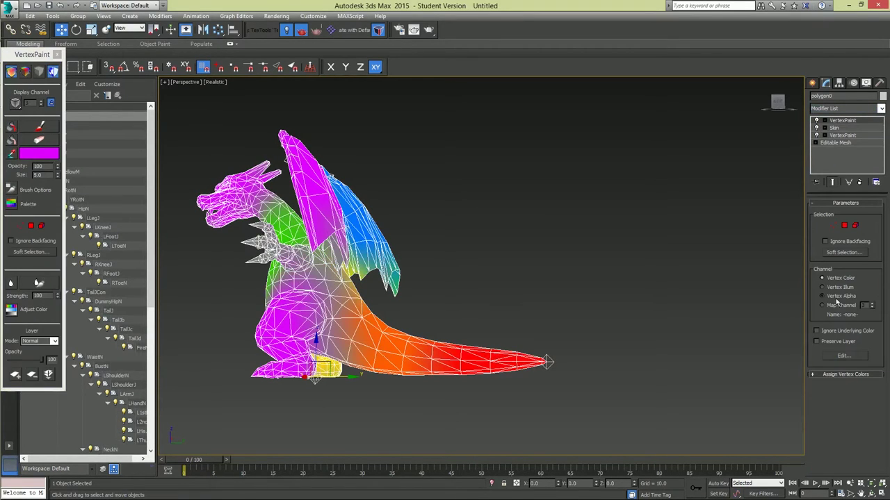
- Set the new VertexPaint modifier to the Vertex Alpha channel and select all vertices of the mesh
click(822, 288)
key(1)
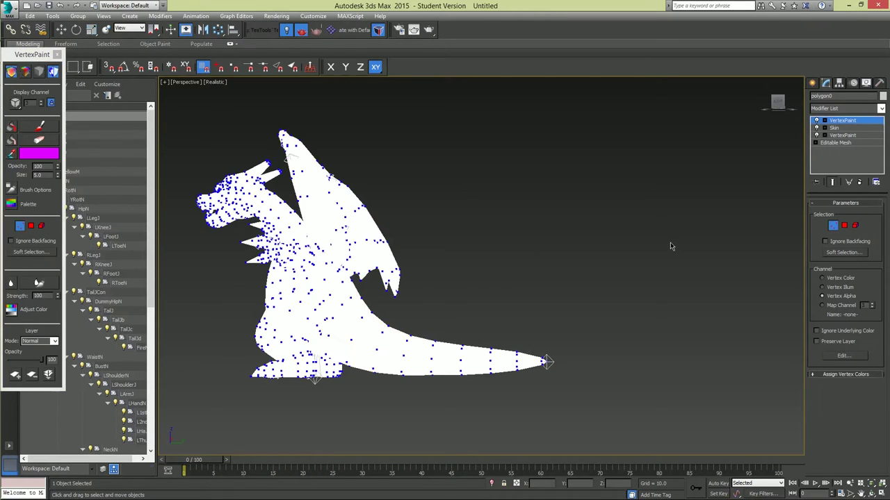
key(ctrl+a)
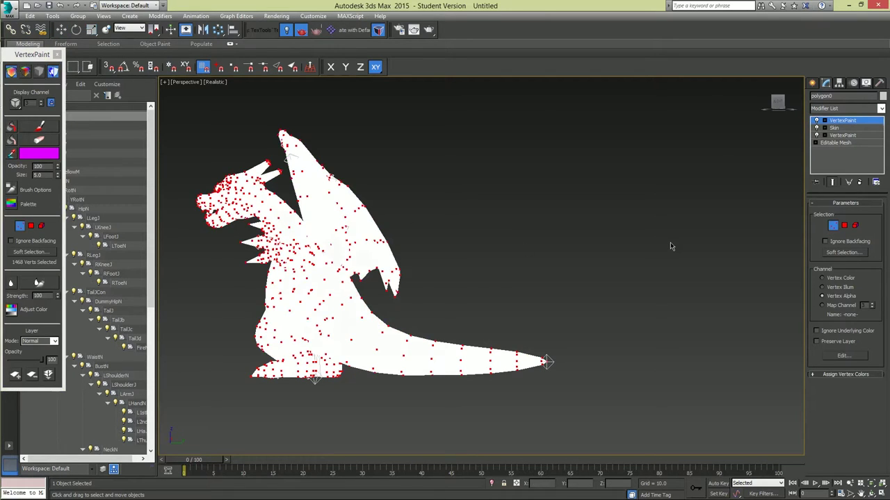
- Set the paint color to black (0, 0, 0) and paint the alpha of the outer part of the tail
click(20, 156)
drag(254, 103, 264, 133)
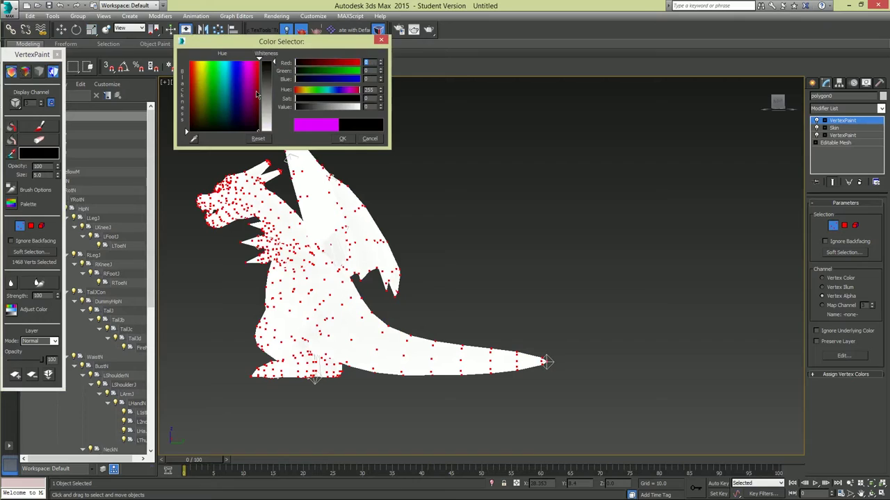
click(342, 138)
click(42, 126)
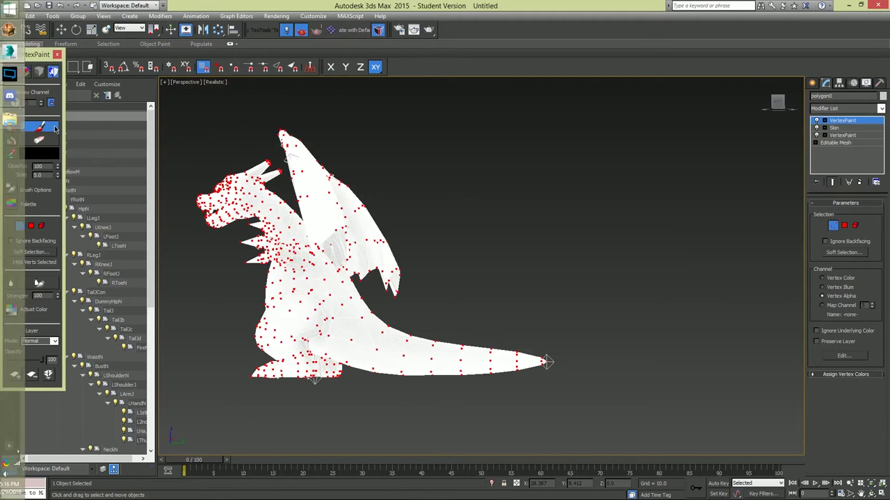
mouse_move(543, 361)
mouse_down()
mouse_move(513, 355)
mouse_move(498, 403)
mouse_move(465, 283)
mouse_move(465, 425)
mouse_move(497, 226)
mouse_up()
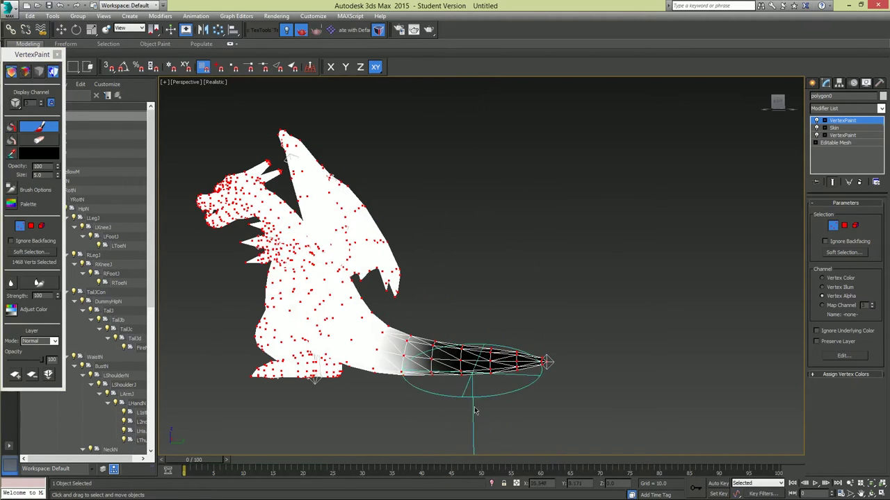
- Leave the vertex selection level and move Skin above both VertexPaint modifiers in the stack
click(852, 120)
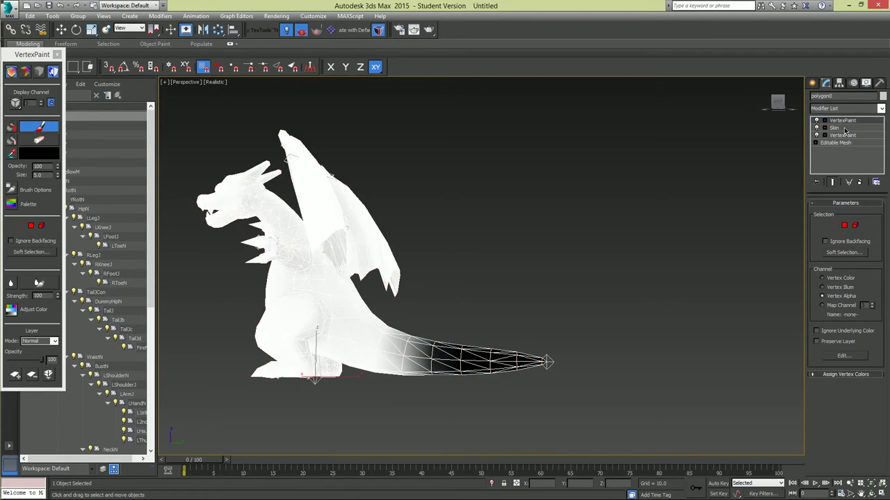
drag(845, 129, 844, 120)
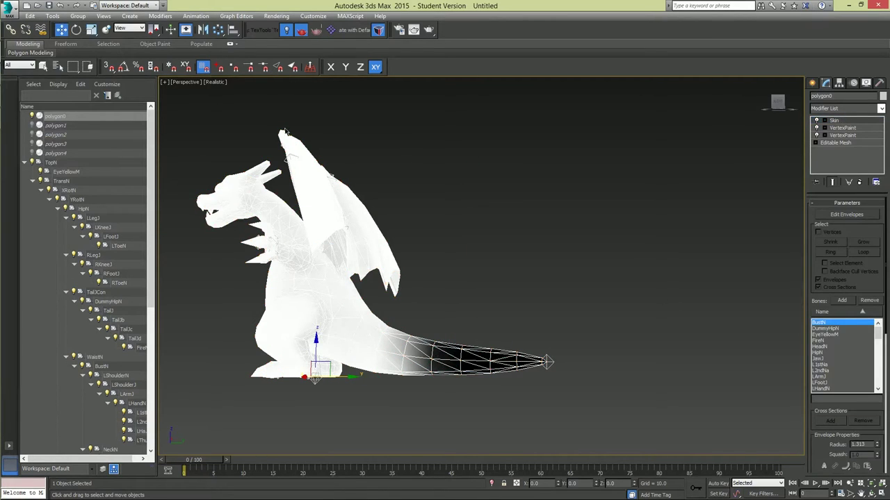
- Select all scene objects and export them as Autodesk Collada, overwriting ColorZard.DAE on the Desktop
key(ctrl+a)
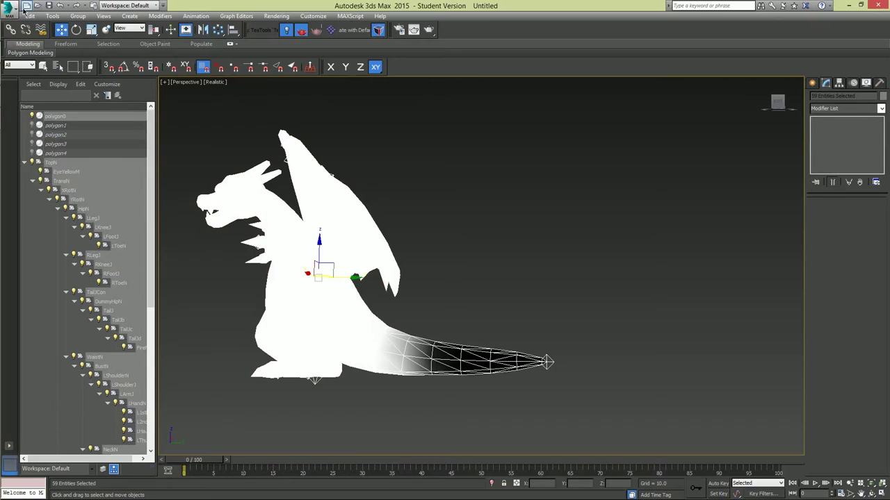
click(20, 8)
mouse_move(35, 151)
click(119, 75)
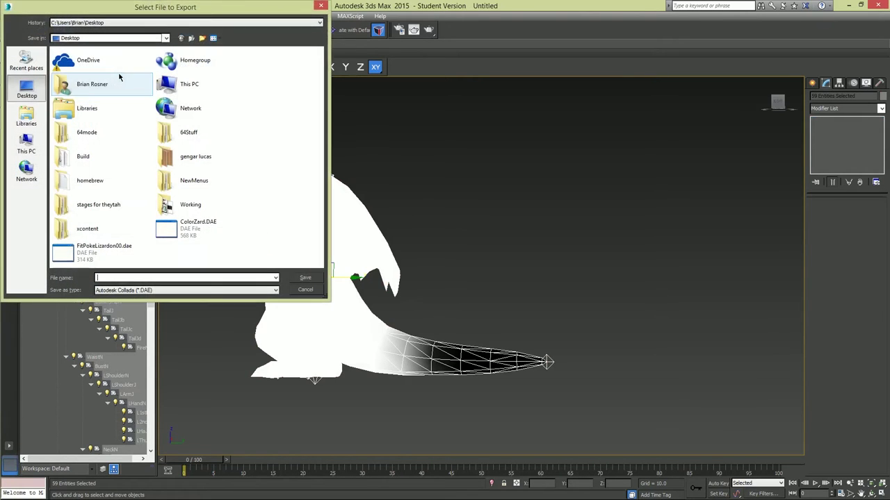
double_click(175, 230)
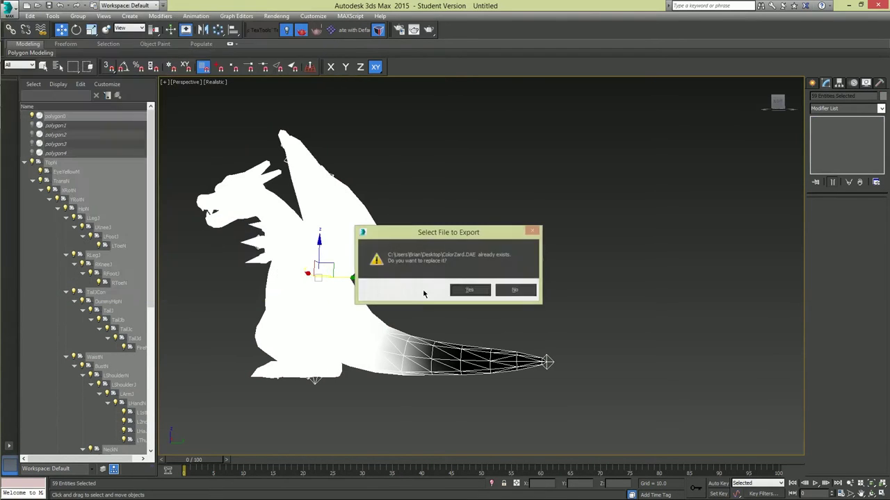
click(463, 289)
key(Return)
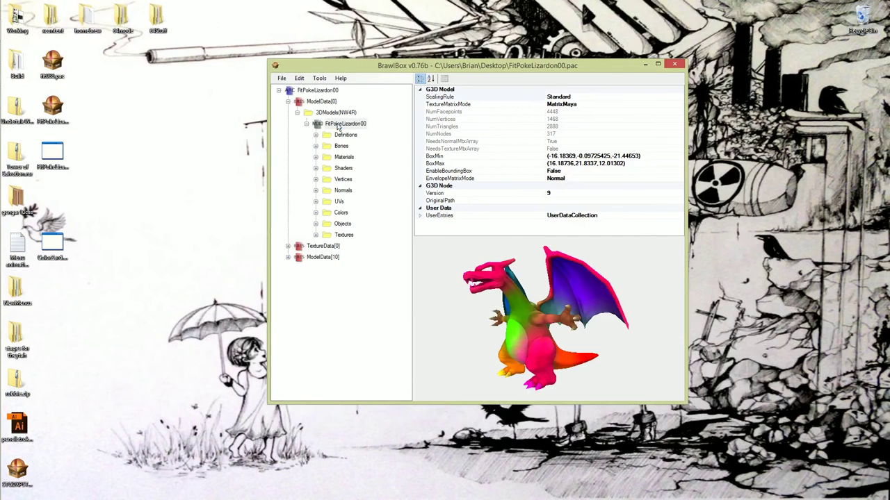
- In BrawlBox, replace the FitPokeLizardon00 model with the re-exported ColorZard.DAE, accepting the import settings
click(337, 126)
key(ctrl+r)
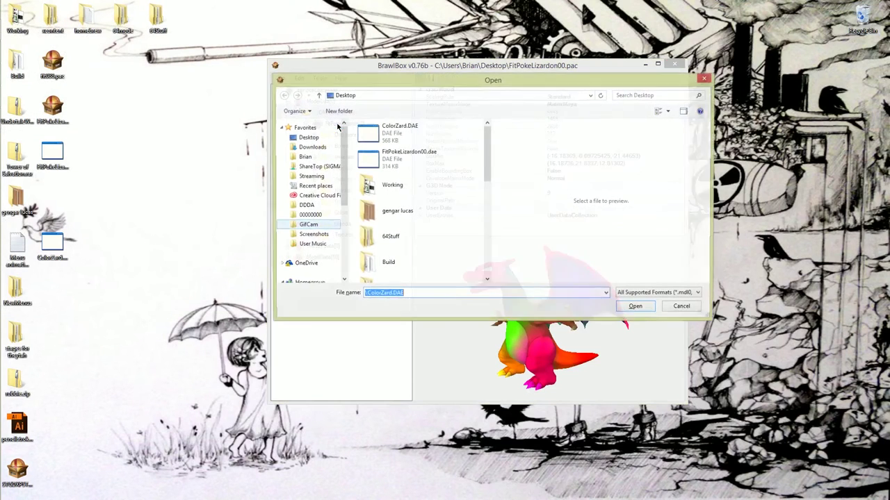
double_click(394, 136)
click(510, 335)
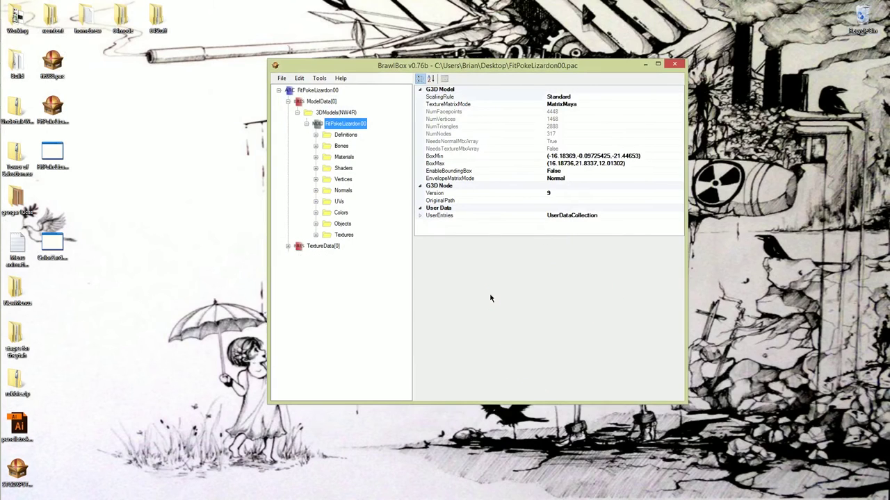
- Snap the window to the left half of the desktop and open the properties of the model's BodyM1 material
drag(485, 312, 524, 235)
scroll(569, 339, up, 2)
click(316, 157)
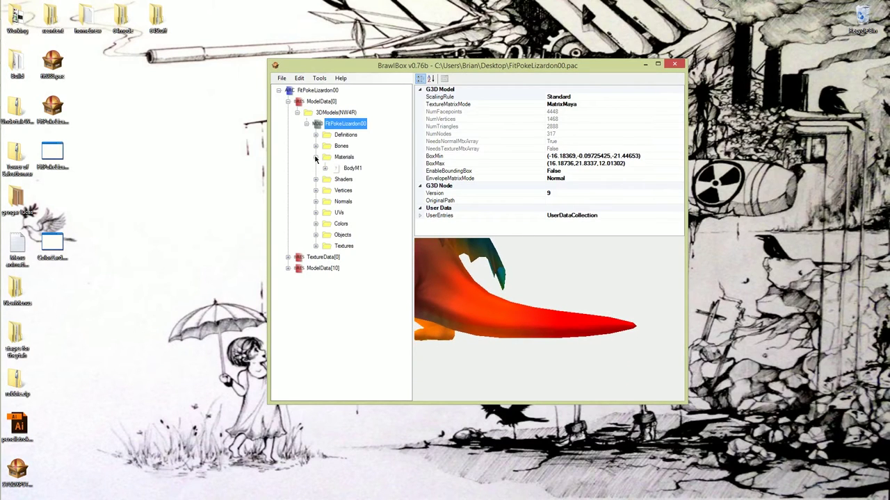
drag(429, 66, 1, 104)
click(85, 110)
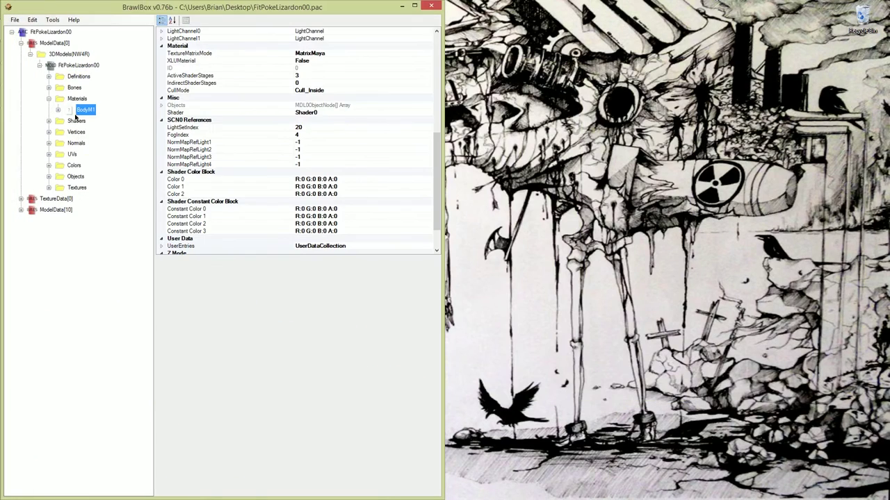
- Set BodyM1's alpha function to Ref0 1 with Comp0 GreaterOrEqual, and Ref1 255 with Comp1 LessOrEqual
drag(437, 143, 432, 35)
click(316, 38)
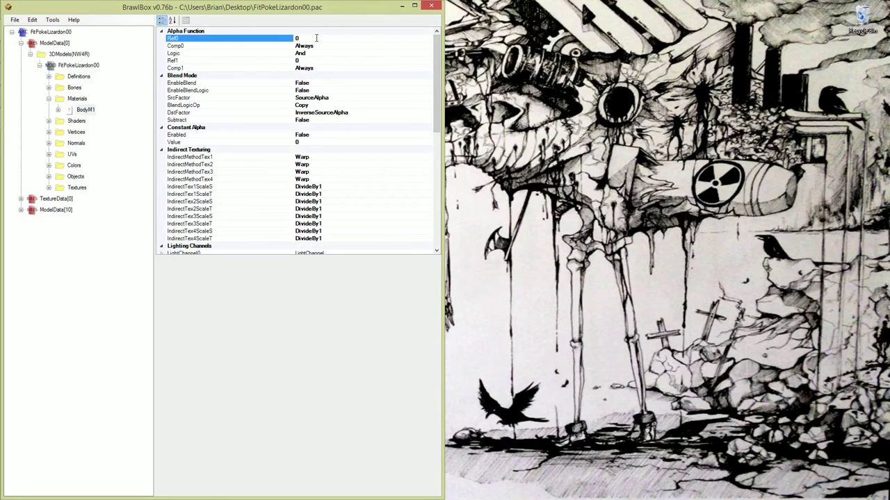
click(315, 46)
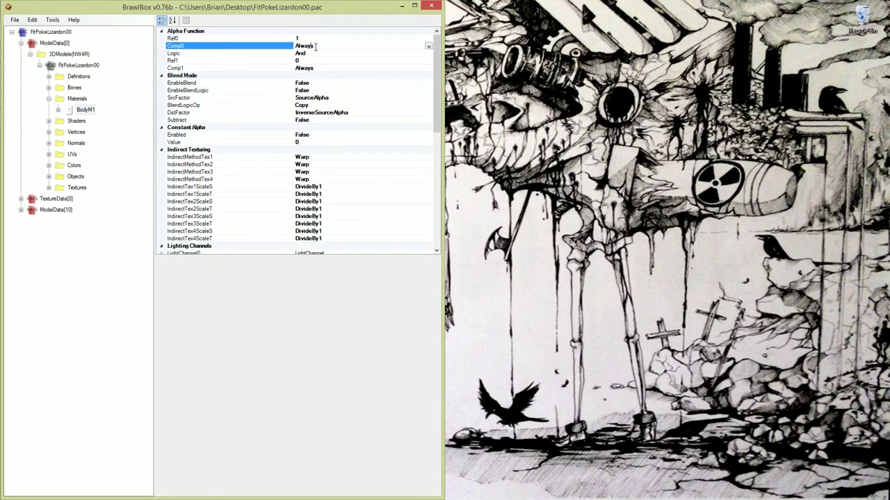
click(308, 68)
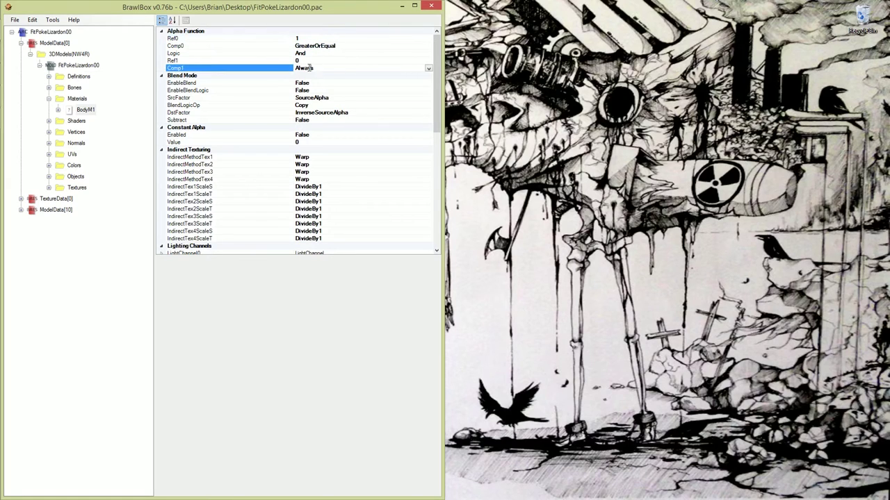
click(310, 59)
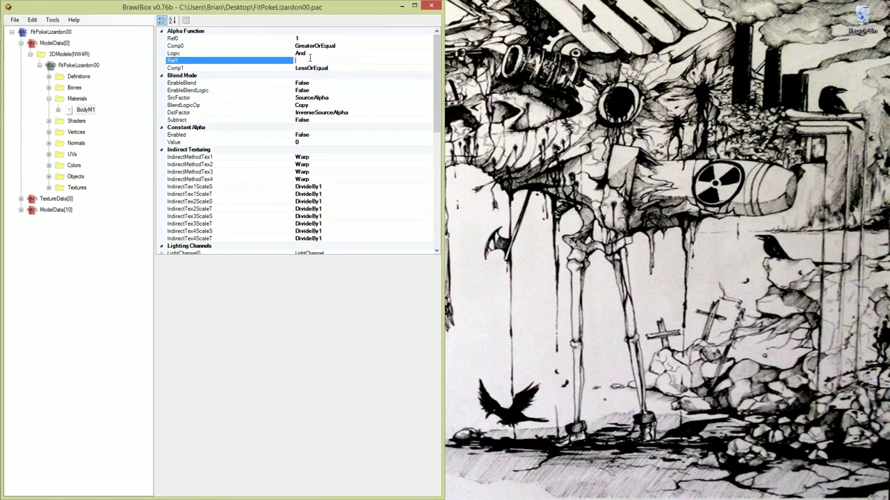
click(306, 39)
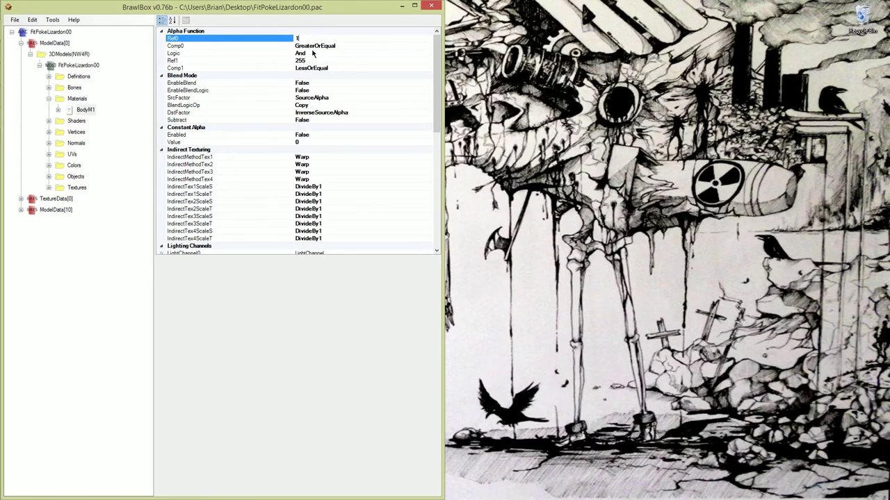
click(314, 46)
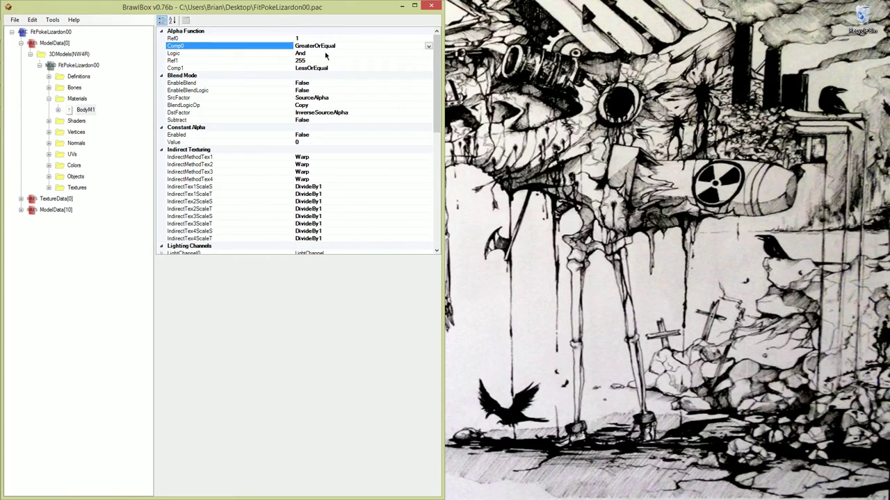
- Enable blending for the BodyM1 material and set its XLUMaterial property to True
click(306, 82)
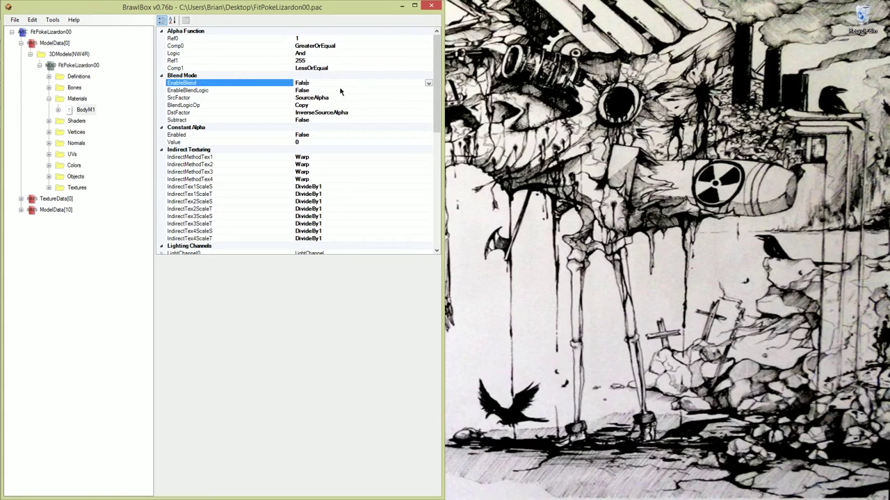
scroll(436, 83, down, 7)
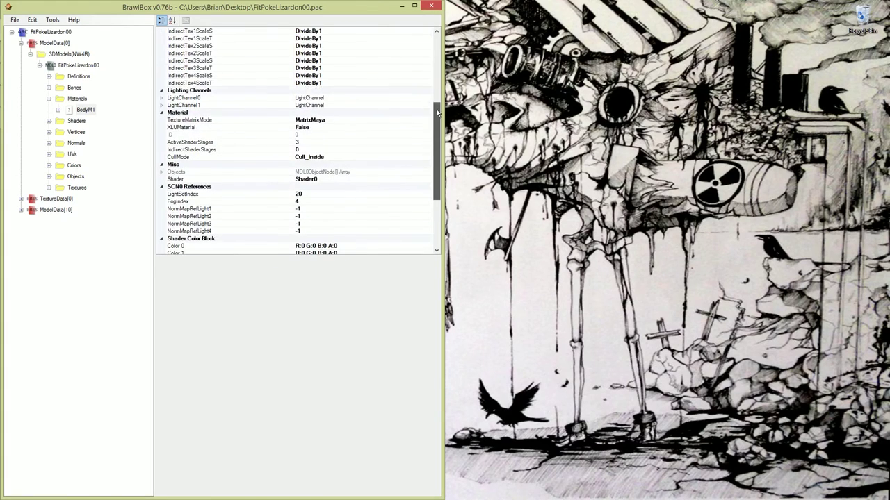
click(297, 120)
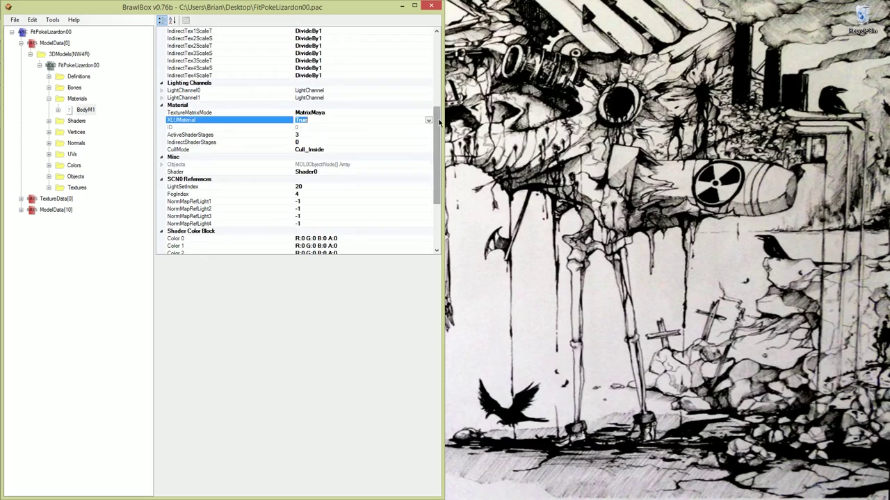
scroll(320, 188, down, 4)
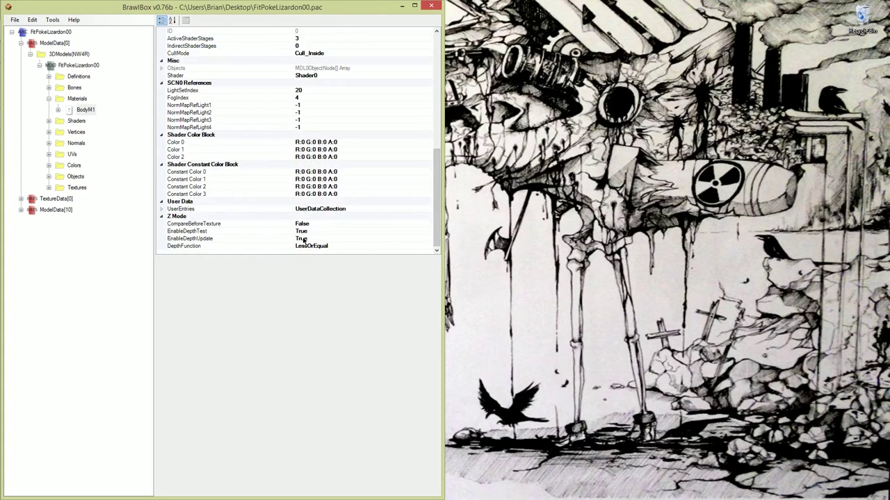
click(301, 239)
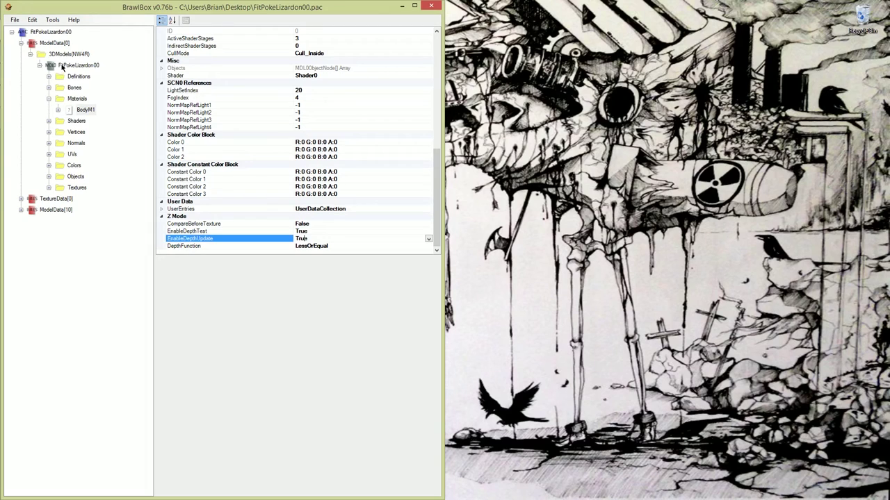
- Change the draw pass of the polygon0 object from opaque to XLU (Transparent)
click(49, 176)
click(86, 188)
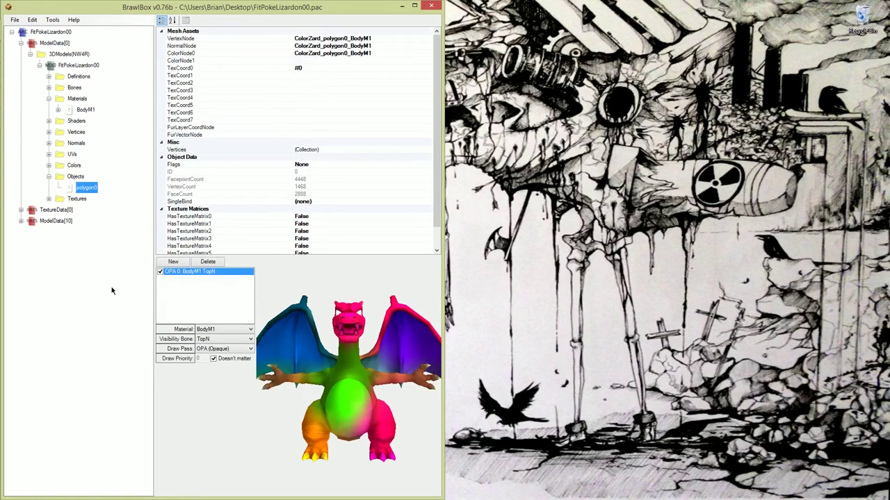
click(225, 349)
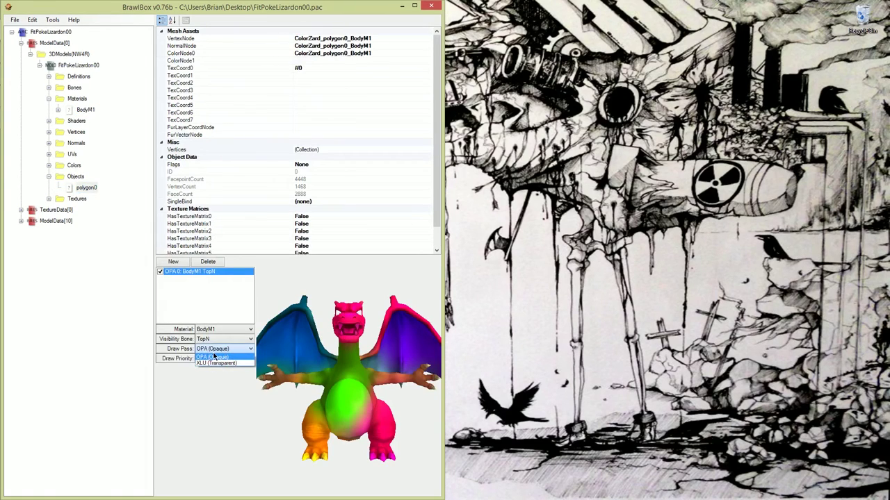
click(213, 363)
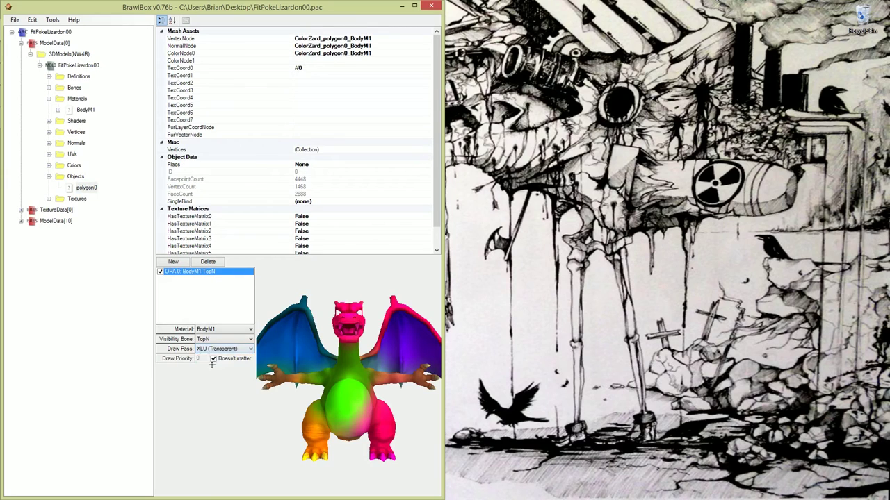
- Display the FitPokeLizardon00 model and examine the transparency of its tail up close from several angles
click(73, 67)
ctrl+right_drag(352, 305, 141, 335)
right_drag(328, 352, 284, 346)
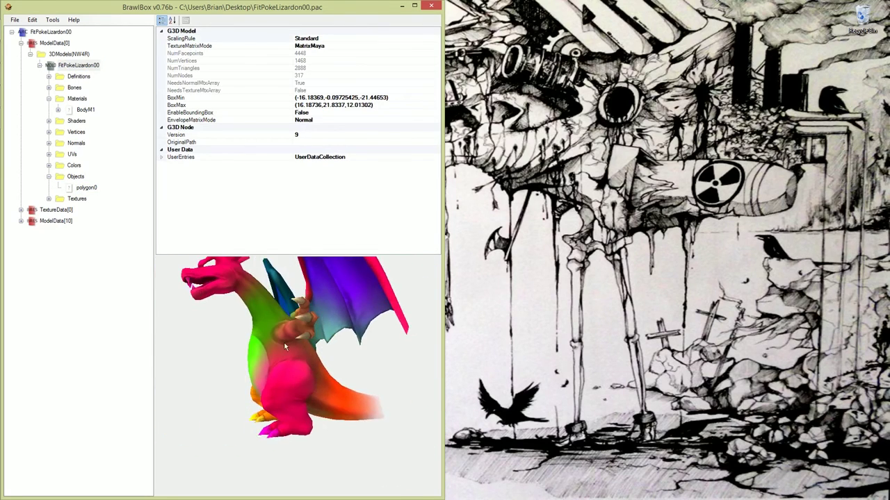
scroll(285, 348, up, 10)
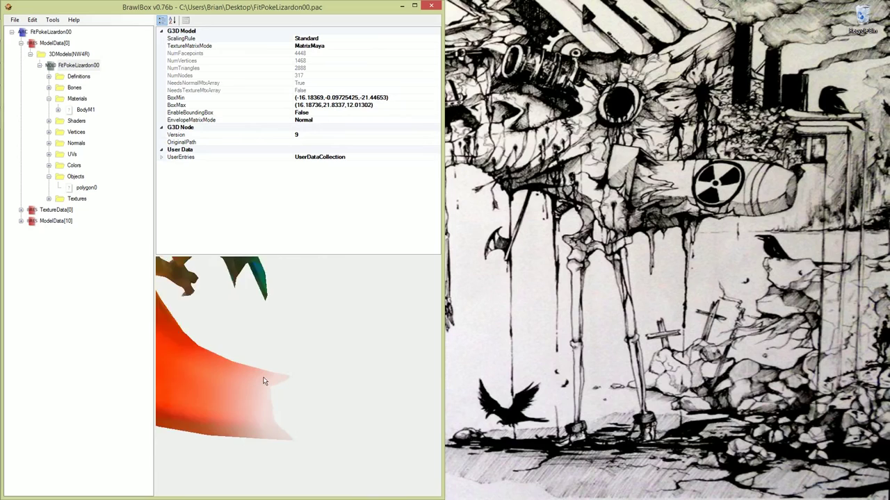
right_drag(264, 378, 244, 375)
ctrl+right_drag(294, 358, 307, 393)
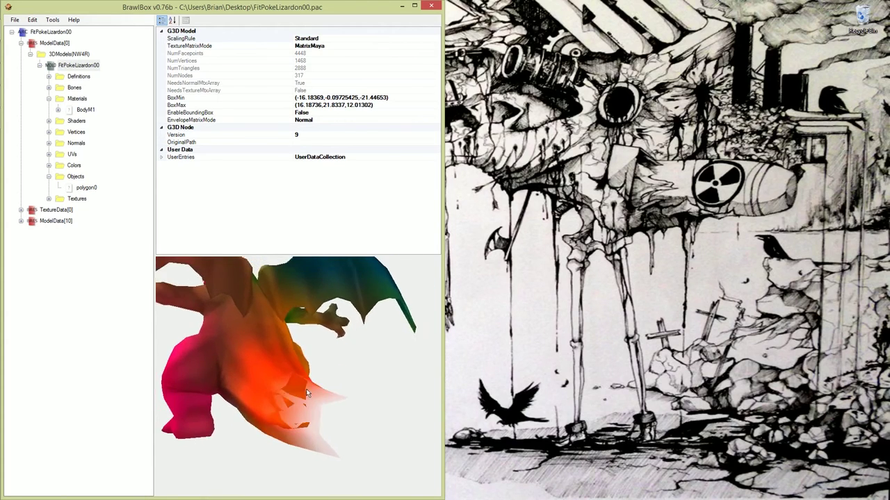
drag(308, 393, 338, 397)
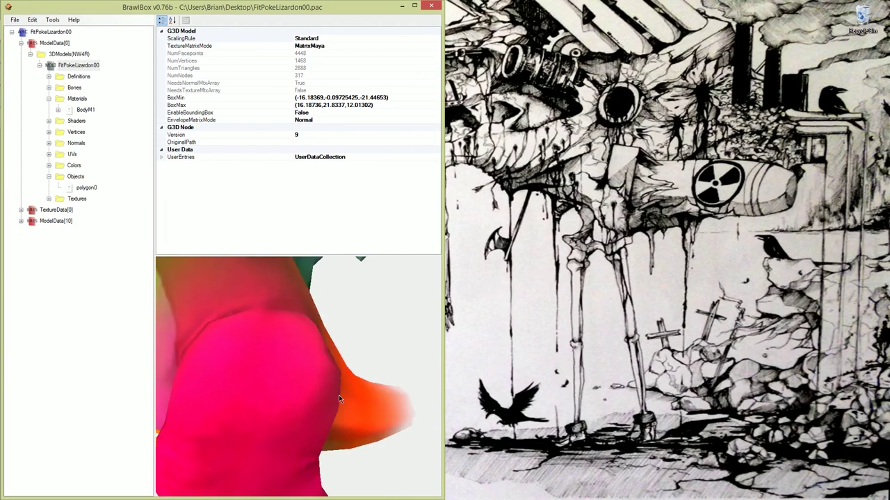
scroll(339, 394, down, 4)
ctrl+right_drag(349, 396, 319, 386)
scroll(318, 387, up, 3)
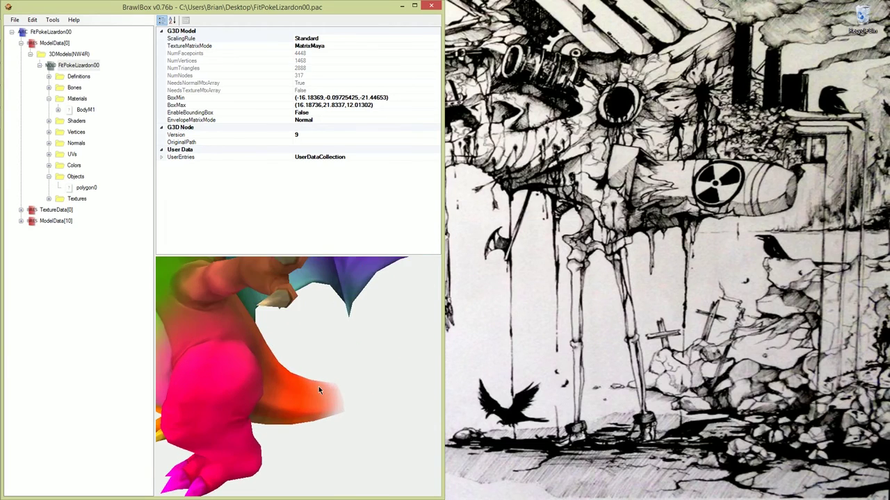
mouse_move(330, 381)
mouse_down()
mouse_move(261, 382)
mouse_move(258, 294)
mouse_move(329, 377)
mouse_up()
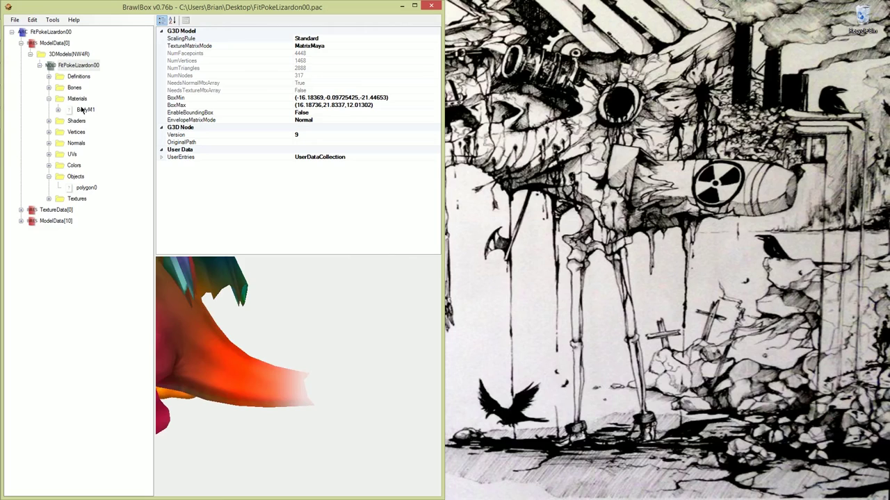
- Examine the whole Charizard model from the front and side to check its vertex colors and tail transparency
drag(212, 321, 359, 342)
right_drag(358, 342, 367, 359)
scroll(324, 348, down, 4)
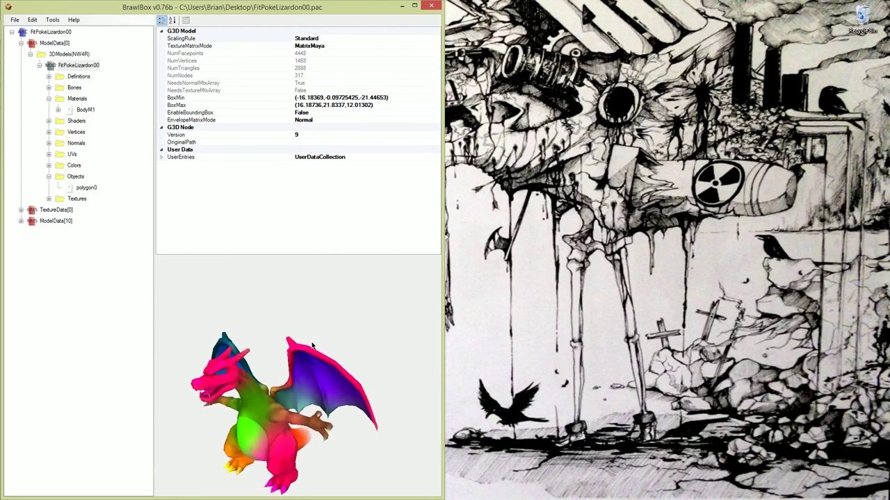
right_drag(312, 348, 334, 286)
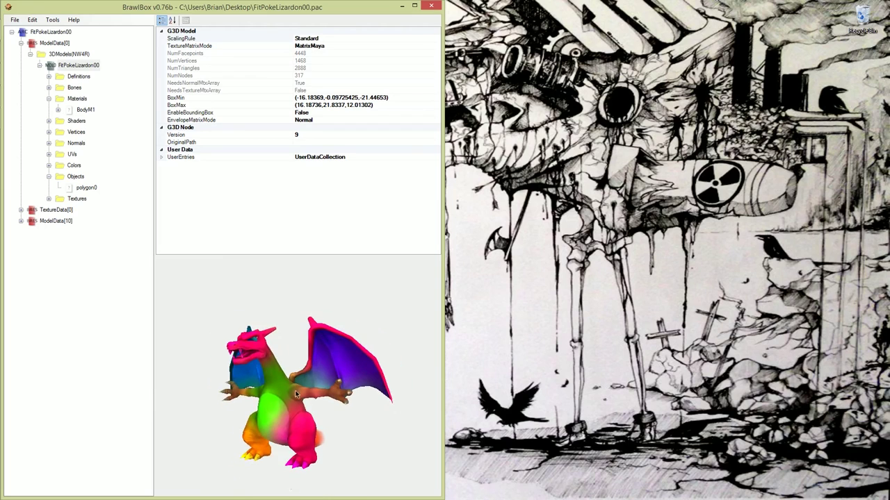
scroll(298, 387, up, 4)
right_drag(298, 387, 401, 329)
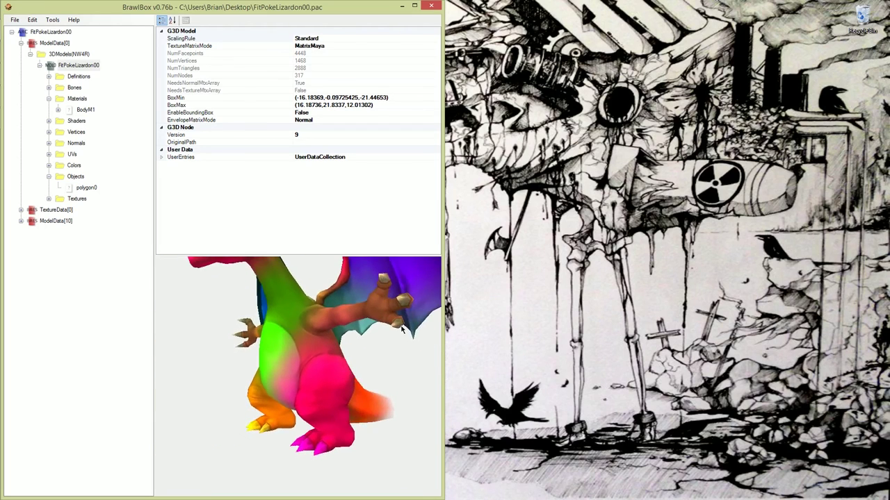
scroll(335, 339, down, 5)
mouse_move(4, 141)
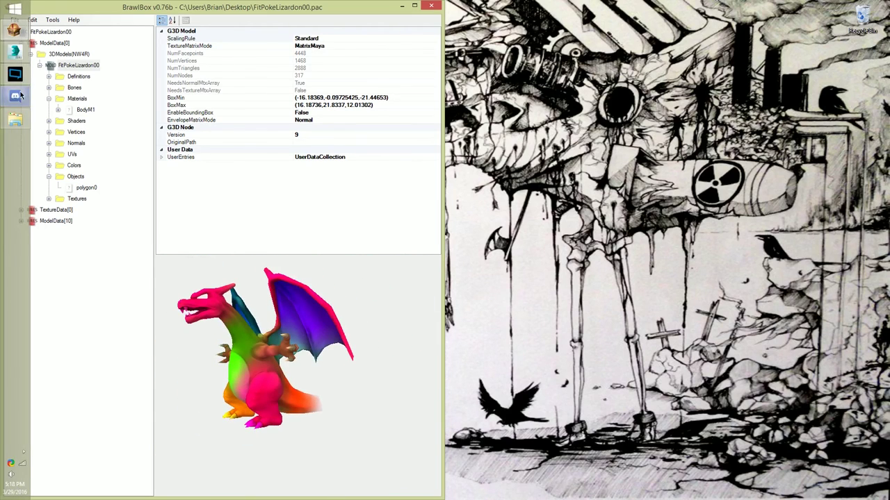